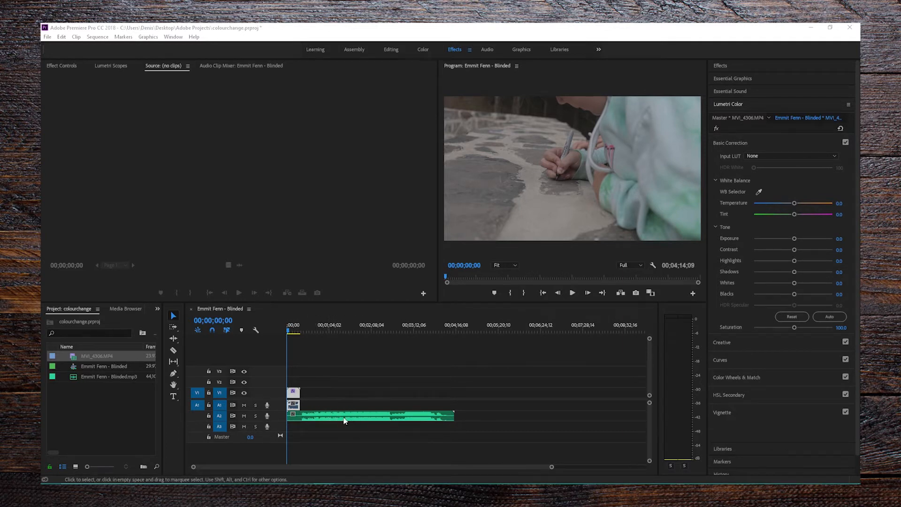
# Preview the start of the sequence and slow the MVI_4306.MP4 clip to 85% speed
pyautogui.click(572, 294)
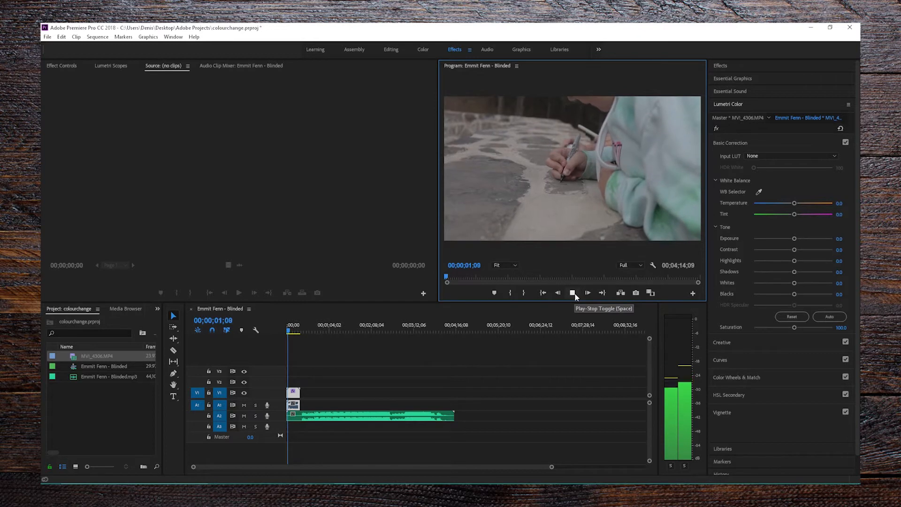
pyautogui.click(573, 293)
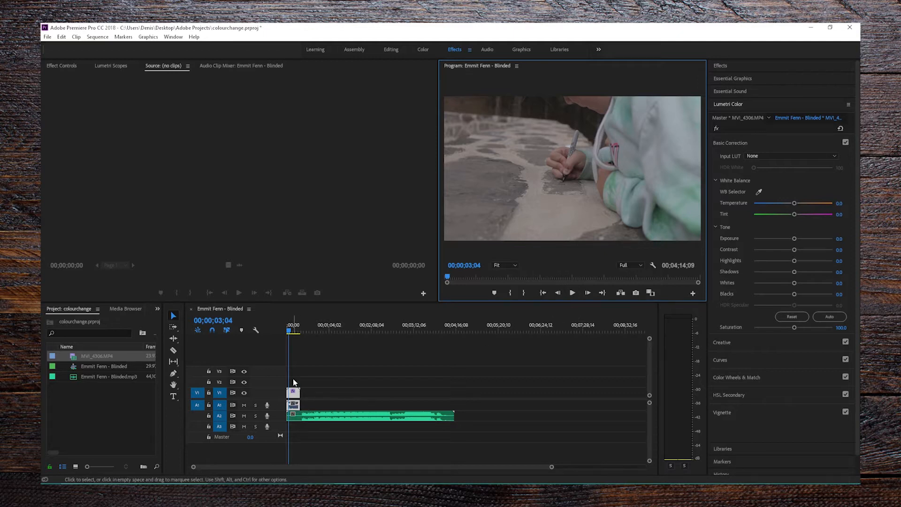
pyautogui.rightClick(295, 397)
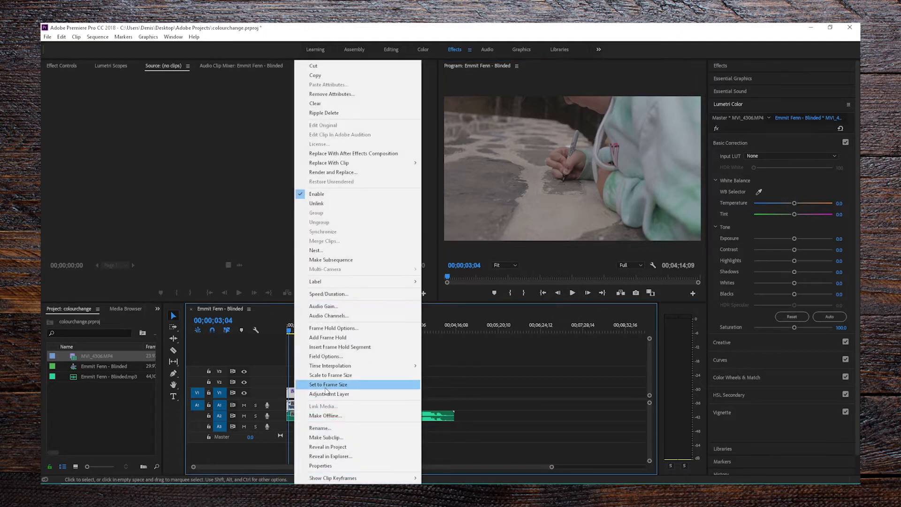
pyautogui.click(332, 296)
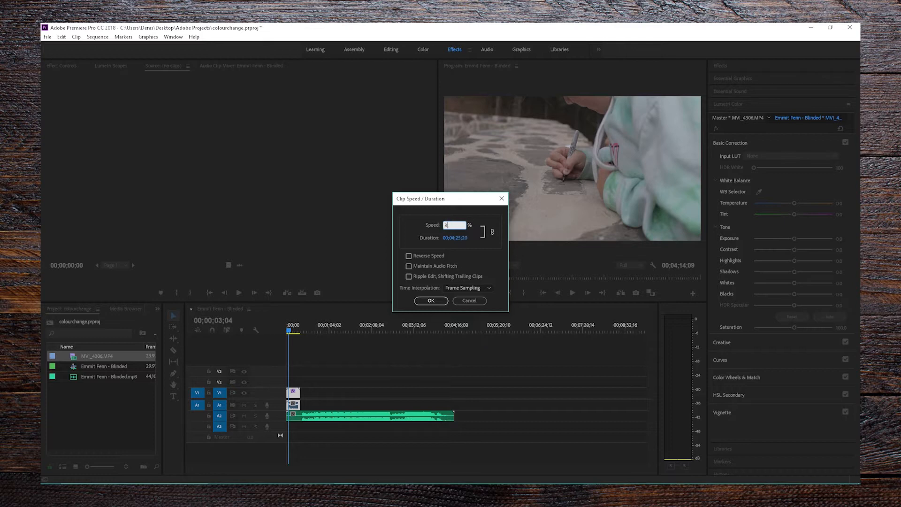
pyautogui.press('Return')
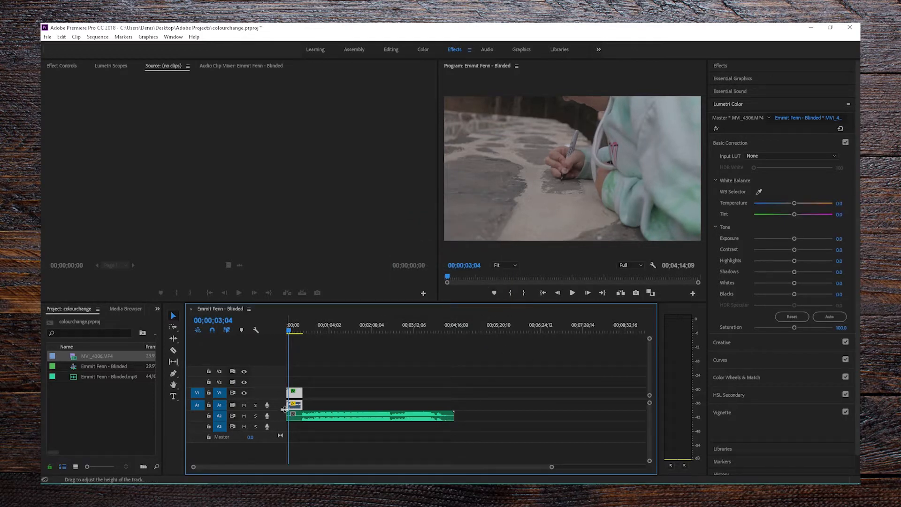
# Unlink the MVI_4306.MP4 video clip from its audio on the timeline
pyautogui.rightClick(302, 408)
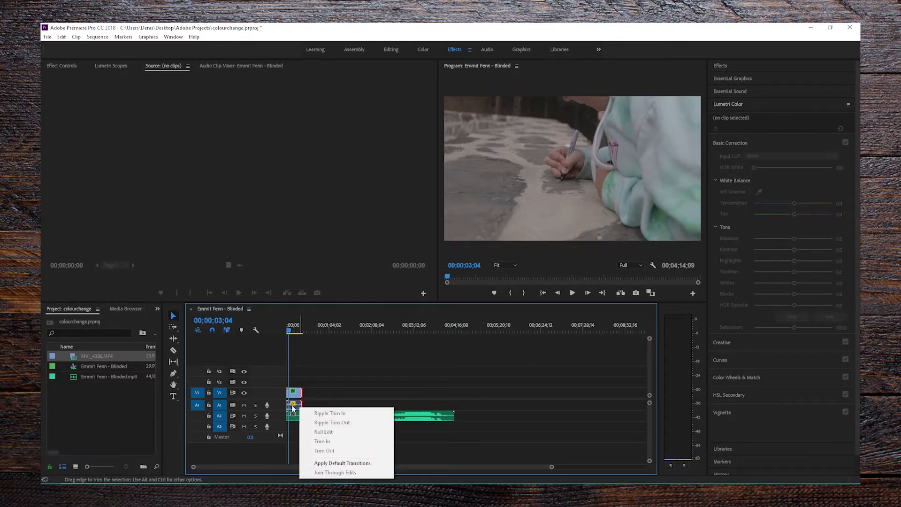
pyautogui.click(297, 405)
pyautogui.rightClick(297, 405)
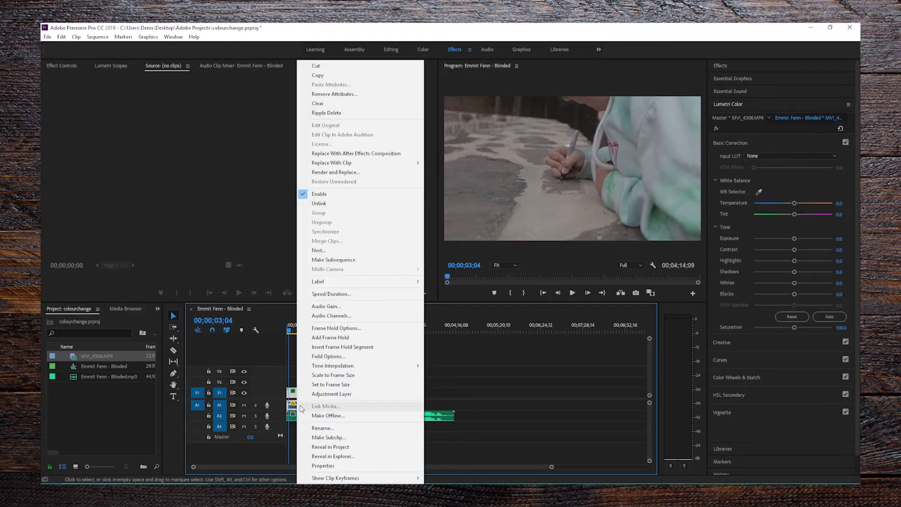
pyautogui.click(356, 203)
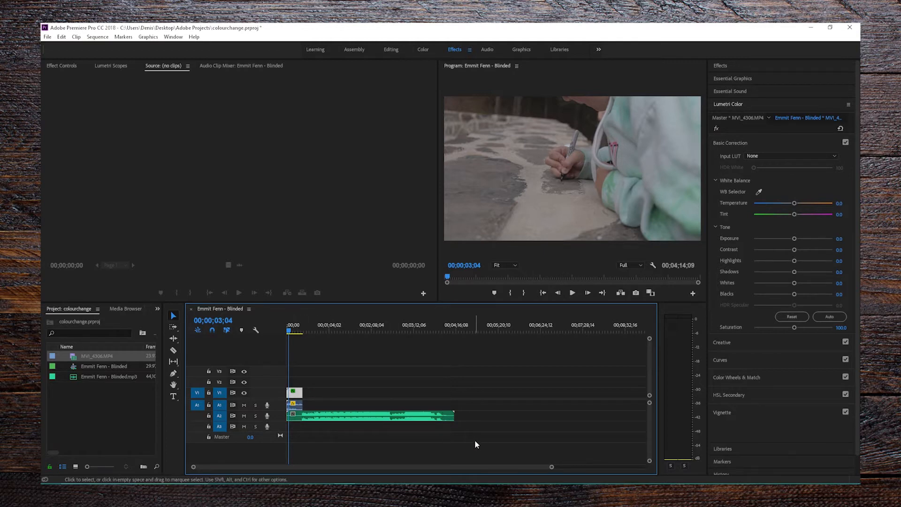
# Cut the unlinked camera audio out of track A1, leaving the video and the music track in place
pyautogui.moveTo(552, 467); pyautogui.dragTo(442, 482)
pyautogui.rightClick(342, 406)
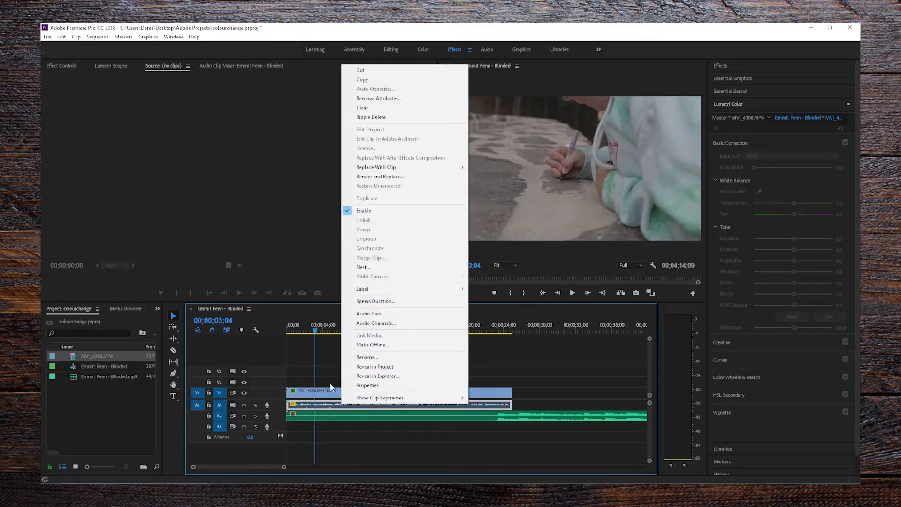
pyautogui.rightClick(334, 406)
pyautogui.rightClick(327, 404)
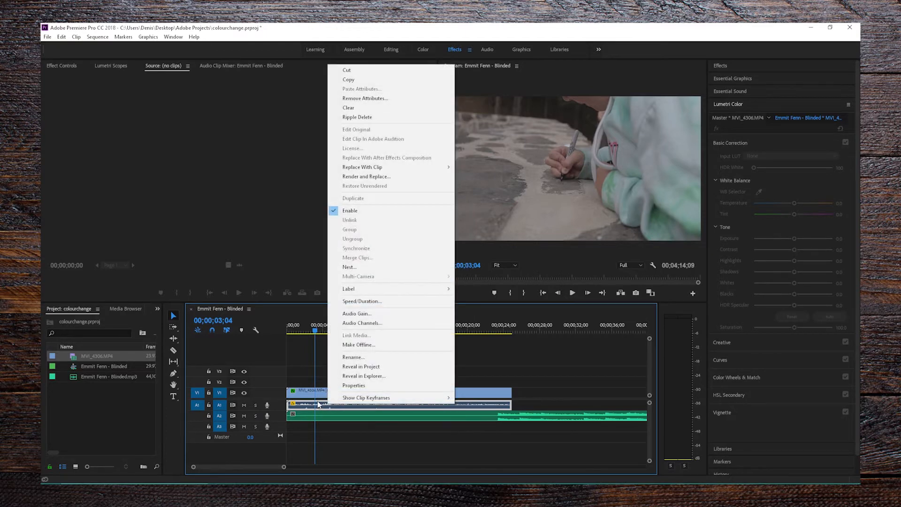
pyautogui.rightClick(328, 404)
pyautogui.rightClick(330, 405)
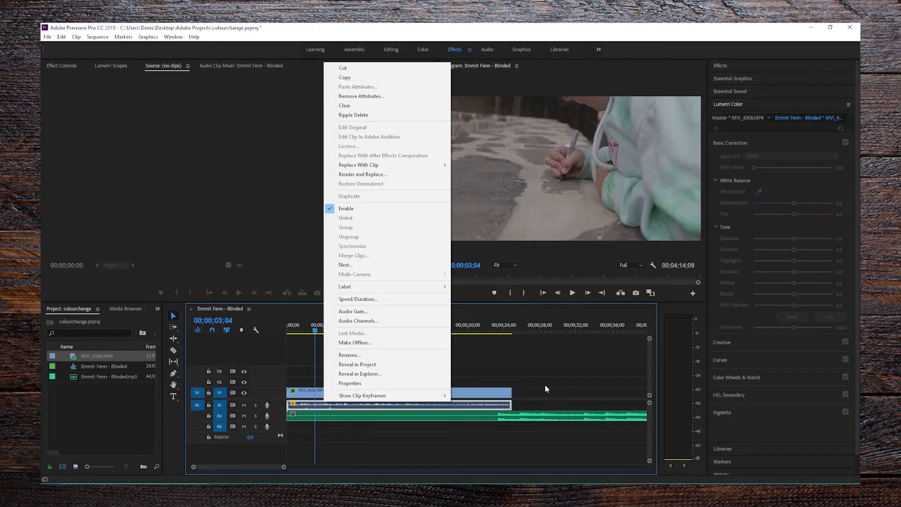
pyautogui.rightClick(471, 407)
pyautogui.rightClick(471, 404)
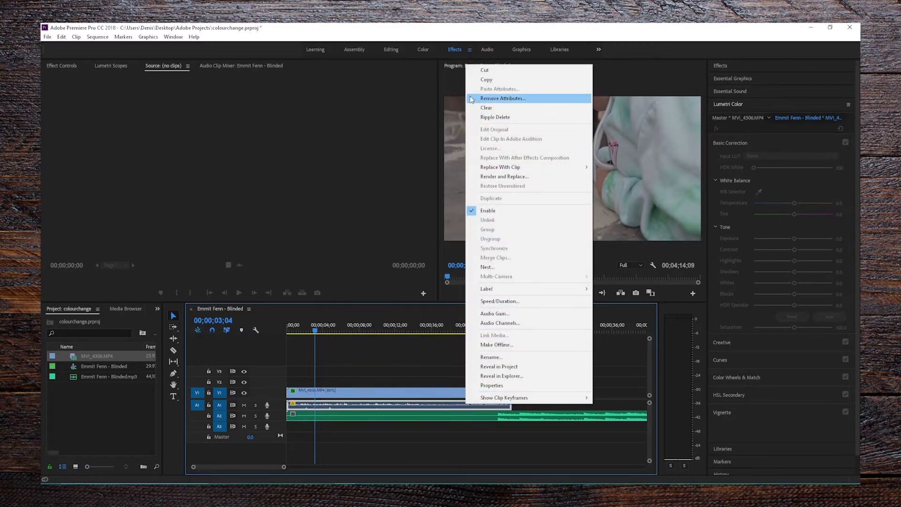
pyautogui.click(498, 71)
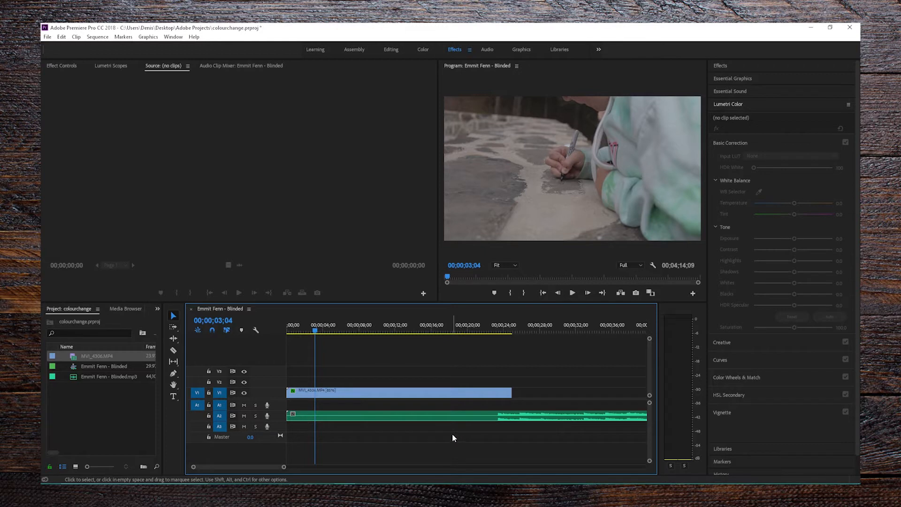
# Play the sequence from its start to review the slowed clip with the music
pyautogui.moveTo(308, 327); pyautogui.dragTo(278, 332)
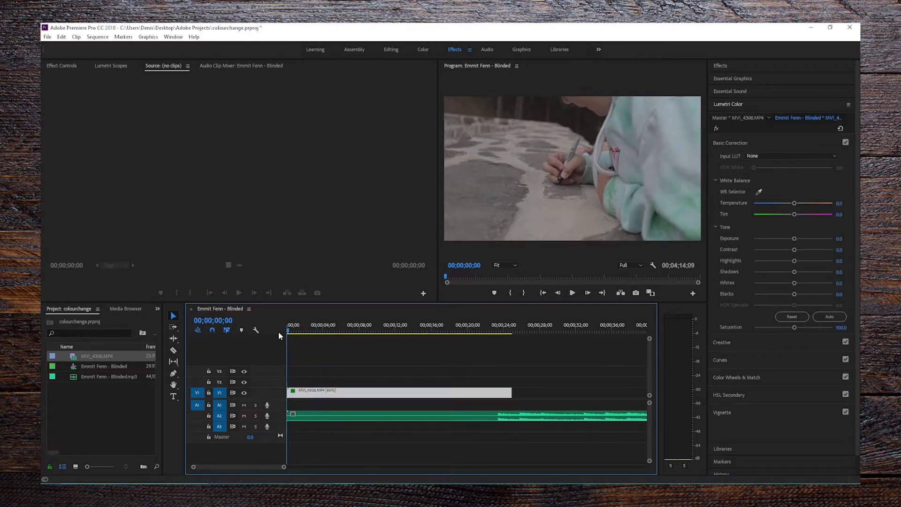
pyautogui.click(574, 295)
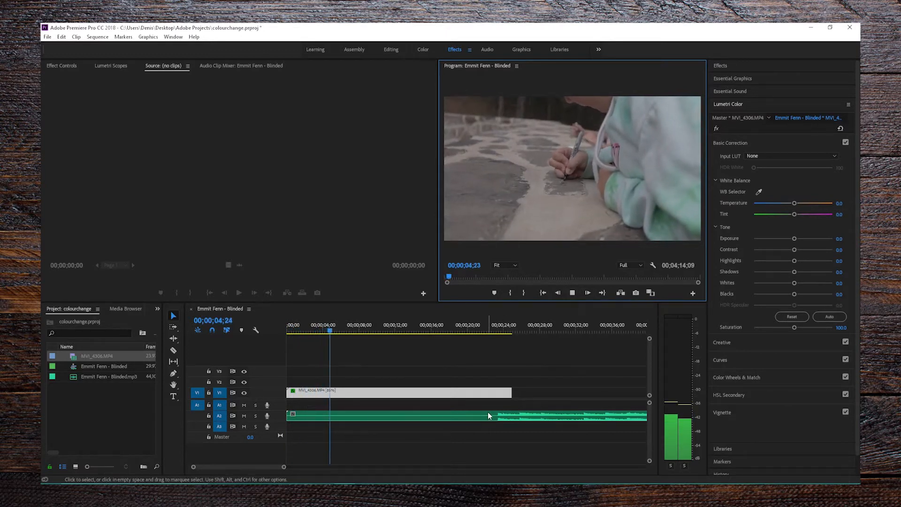
pyautogui.click(573, 293)
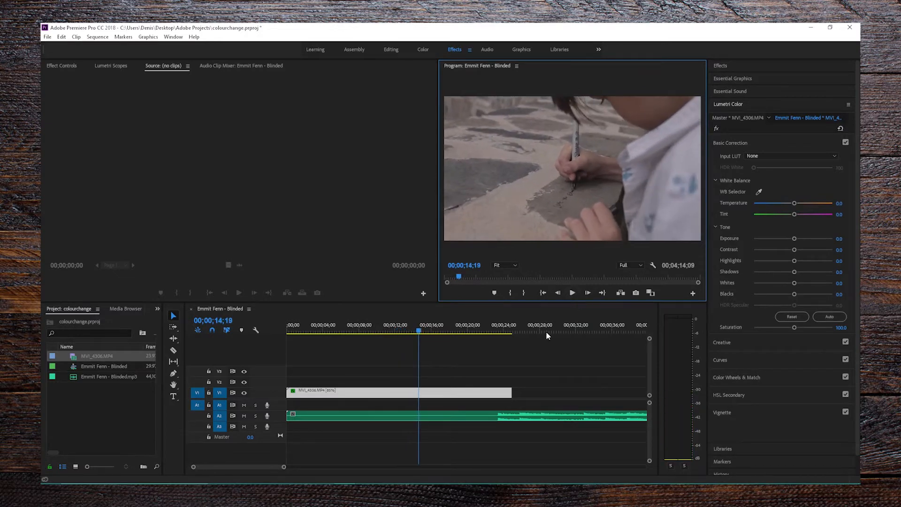
# Set the speed of the MVI_4306.MP4 clip on track V1 to 80%
pyautogui.rightClick(483, 392)
pyautogui.click(534, 329)
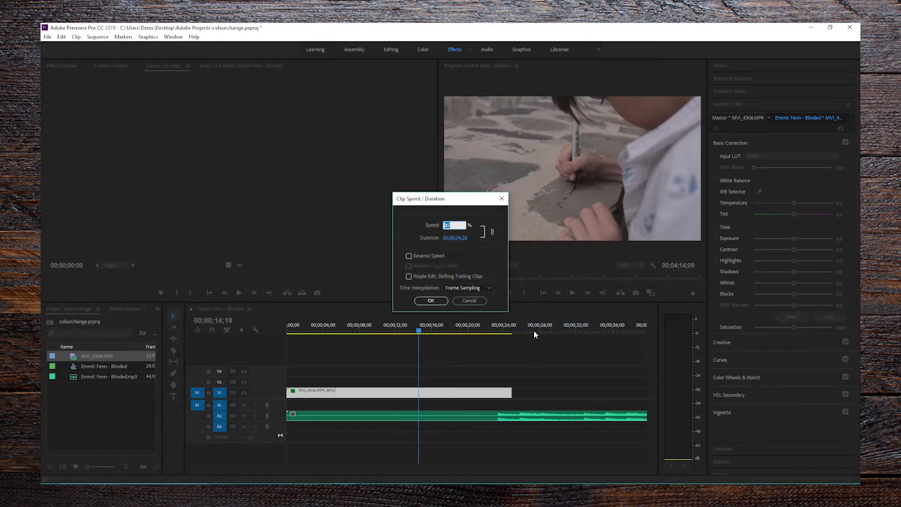
pyautogui.write('80')
pyautogui.click(431, 300)
# Play the sequence from 00;00;04;19 to check the clip's 80% speed
pyautogui.click(328, 331)
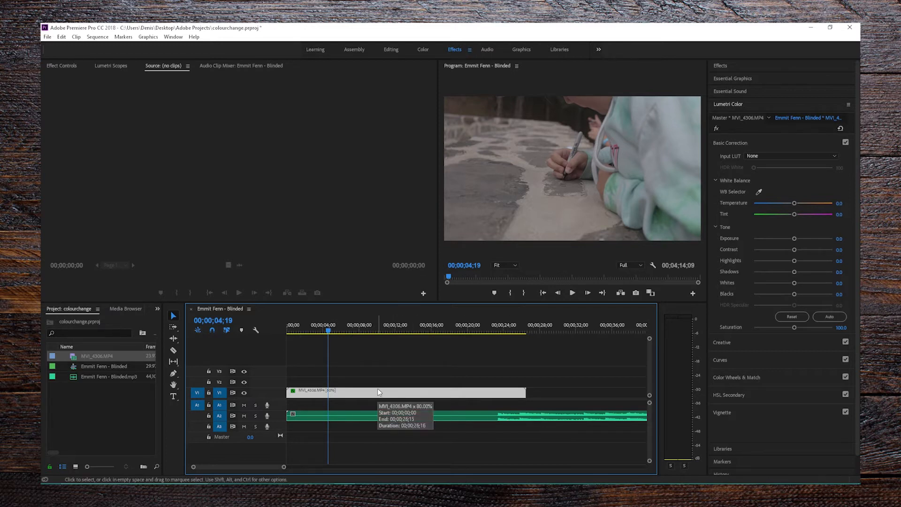
pyautogui.click(574, 296)
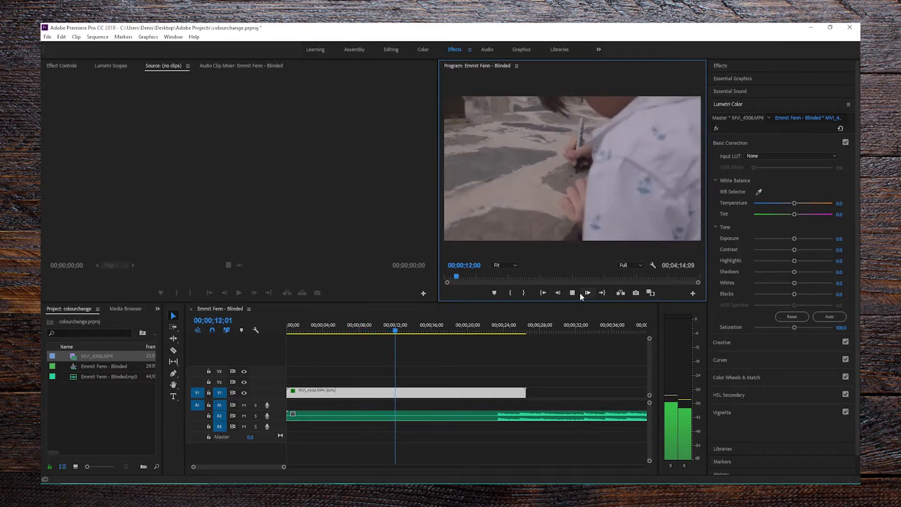
pyautogui.click(573, 292)
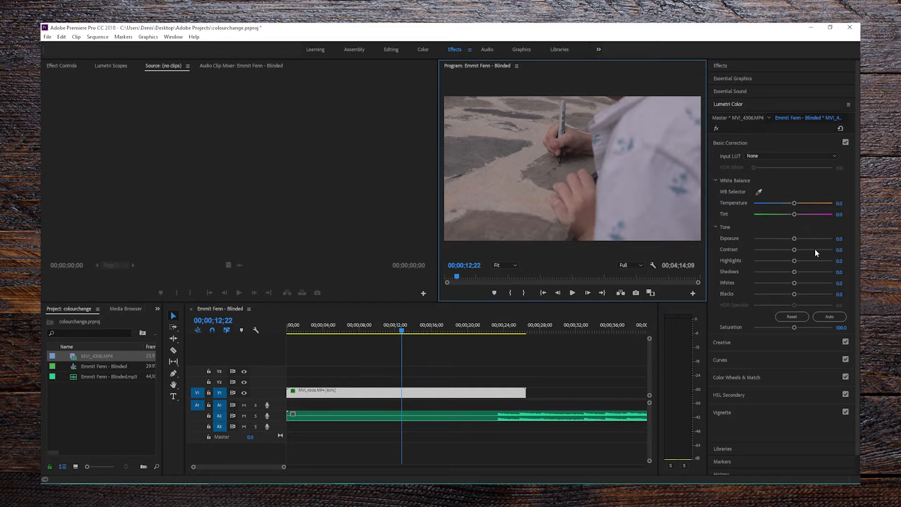
pyautogui.moveTo(794, 238)
pyautogui.mouseDown()
pyautogui.moveTo(804, 239)
pyautogui.moveTo(795, 250)
pyautogui.mouseUp()
pyautogui.click(792, 316)
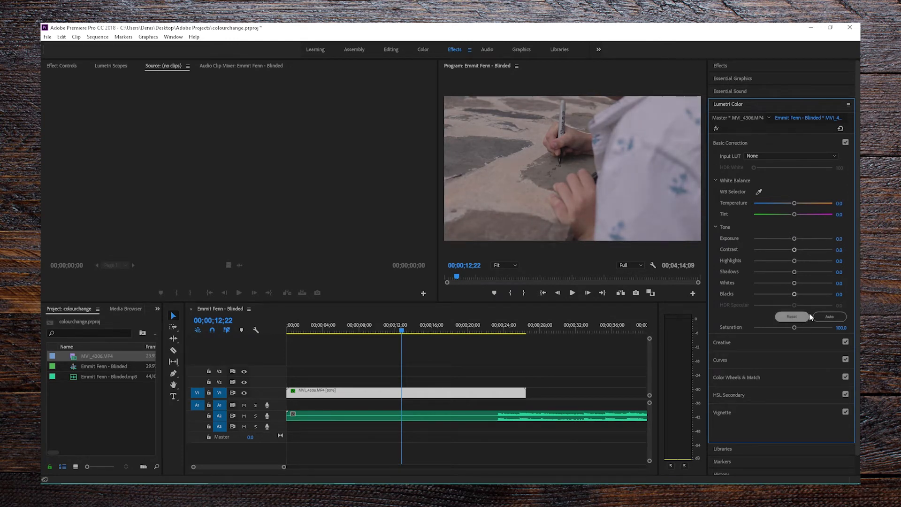
pyautogui.click(816, 159)
pyautogui.click(776, 186)
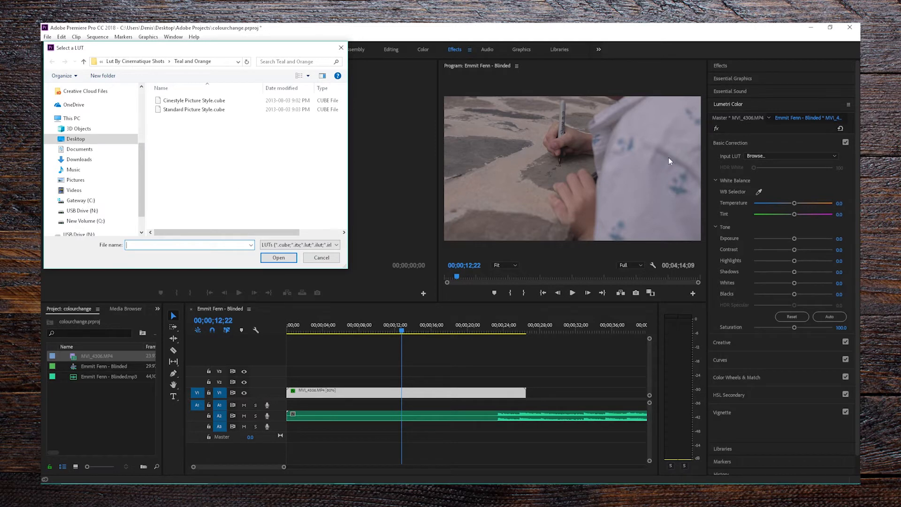
pyautogui.click(327, 257)
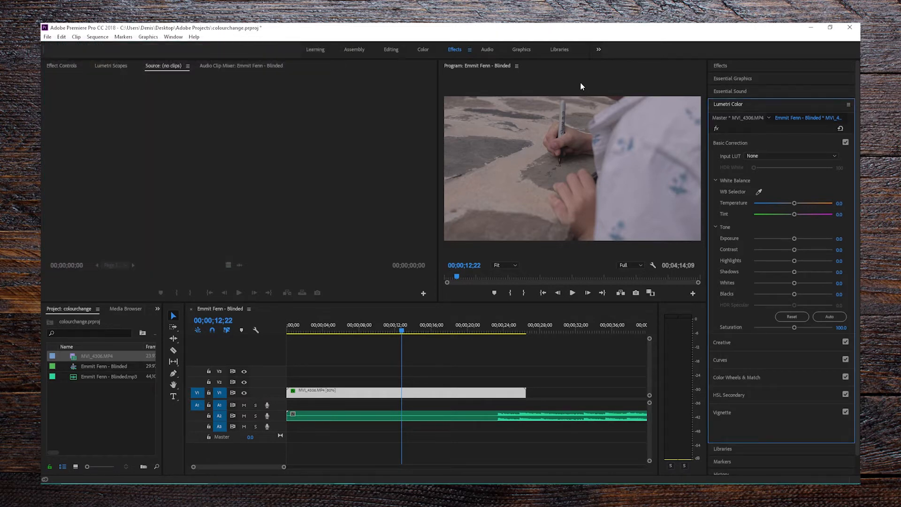
# Switch to the Color workspace and load the Teal and Orange LUT "Cinestyle Picture Style.cube" as the clip's Input LUT
pyautogui.click(425, 51)
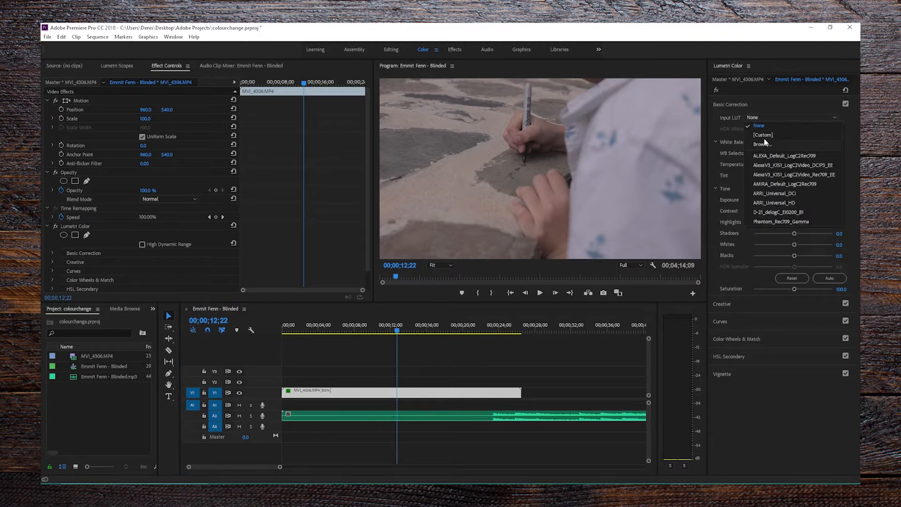
pyautogui.click(759, 119)
pyautogui.click(765, 116)
pyautogui.click(764, 144)
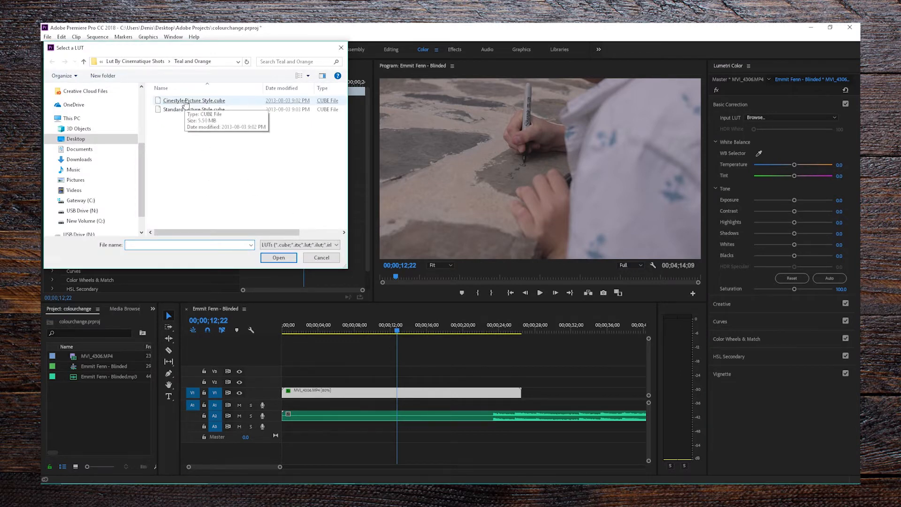
pyautogui.doubleClick(186, 101)
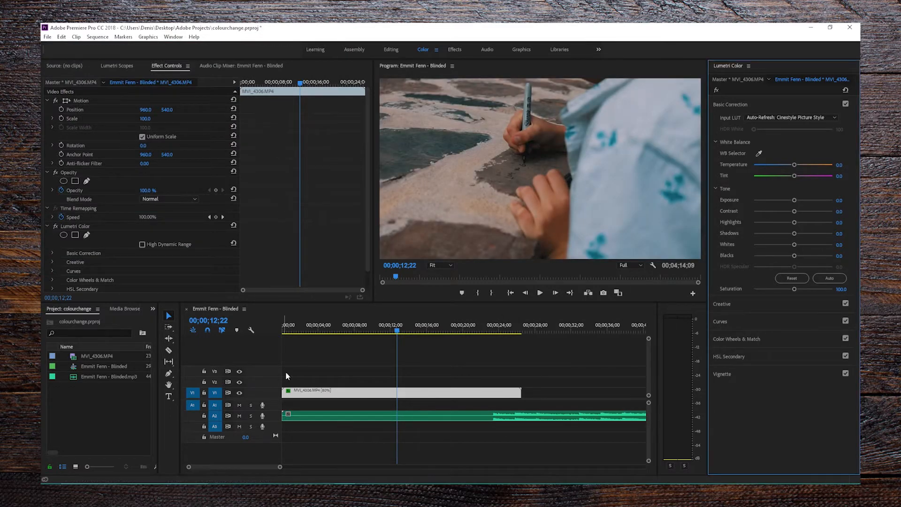
# Play back the sequence to review the LUT on the footage
pyautogui.moveTo(305, 326); pyautogui.dragTo(218, 319)
pyautogui.click(541, 293)
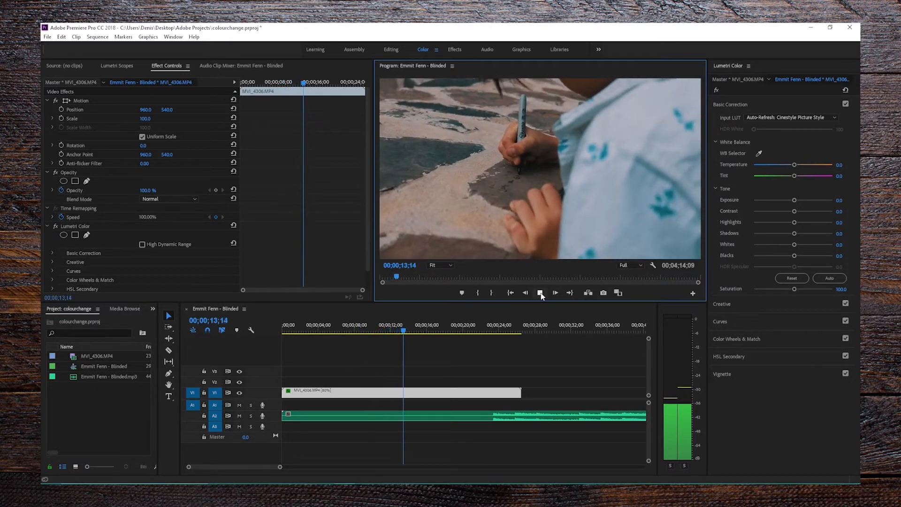
pyautogui.click(540, 293)
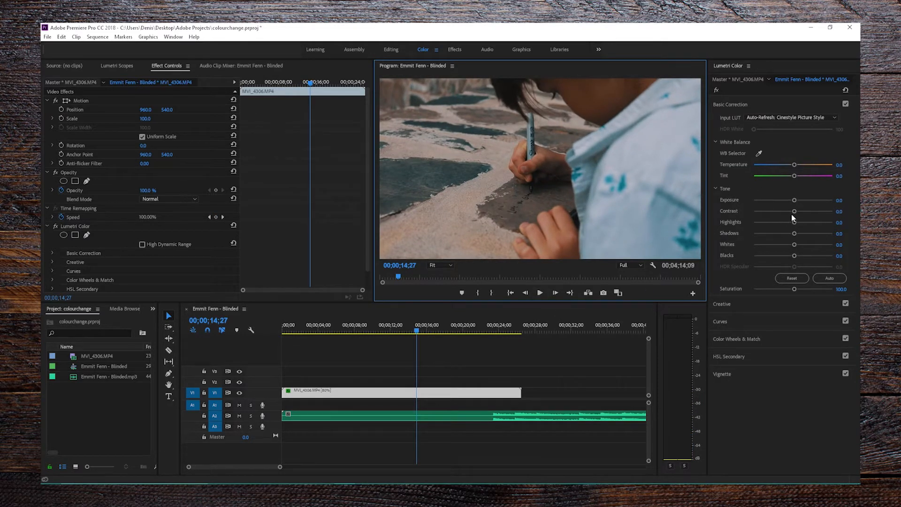
# Raise the clip's Exposure to 0.8, lower its Contrast slightly, and preview the adjustment
pyautogui.moveTo(795, 200); pyautogui.dragTo(790, 211)
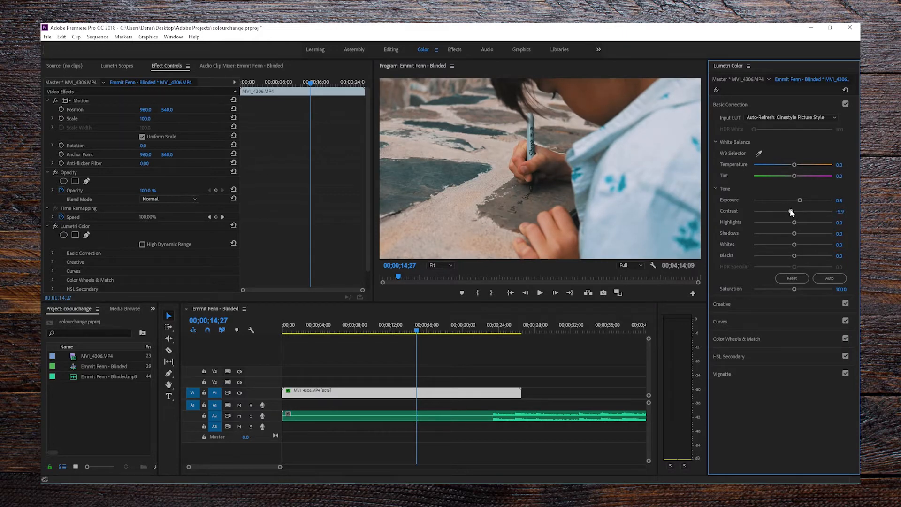
pyautogui.click(541, 293)
pyautogui.click(540, 293)
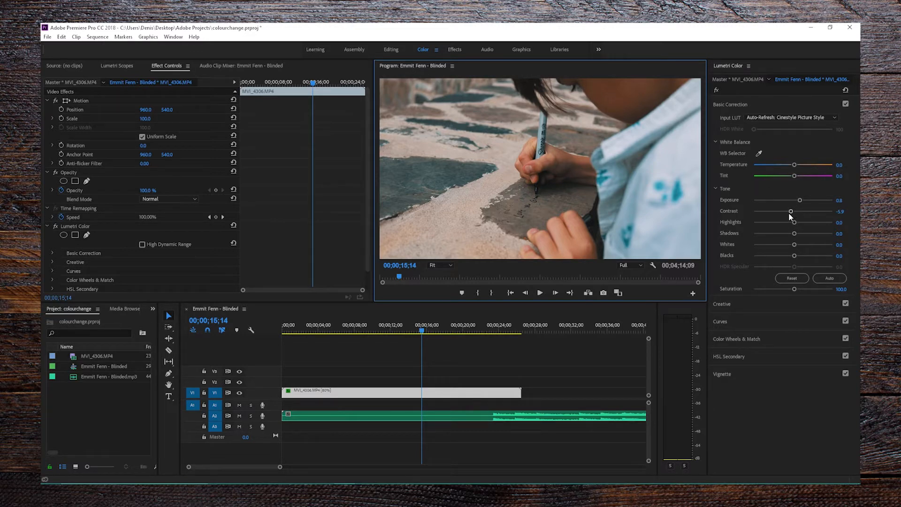
# Set the clip's Contrast to -36.2, Highlights to 33.0, Shadows to -18.9, Whites to -15.7 and Blacks to -2.7
pyautogui.moveTo(791, 213)
pyautogui.mouseDown()
pyautogui.moveTo(778, 211)
pyautogui.moveTo(824, 211)
pyautogui.moveTo(794, 215)
pyautogui.mouseUp()
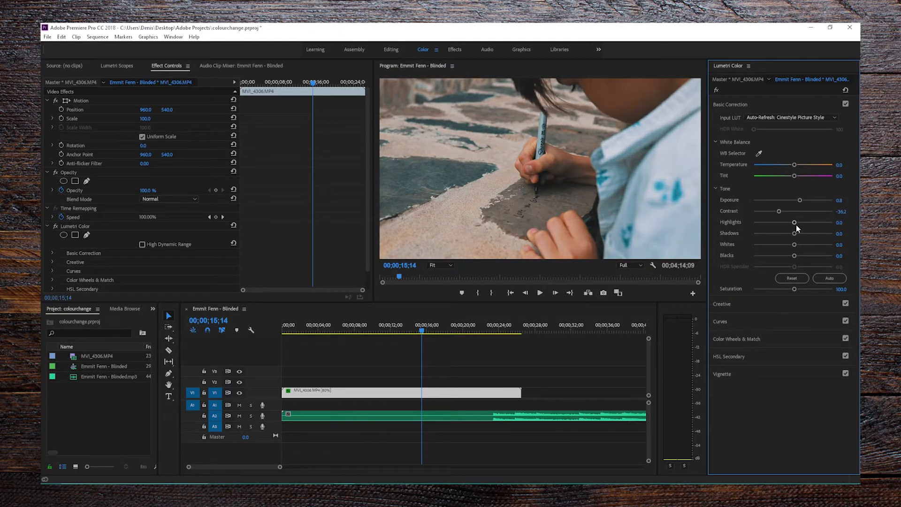
pyautogui.moveTo(798, 222)
pyautogui.mouseDown()
pyautogui.moveTo(785, 223)
pyautogui.moveTo(817, 225)
pyautogui.moveTo(791, 229)
pyautogui.moveTo(812, 227)
pyautogui.moveTo(805, 227)
pyautogui.mouseUp()
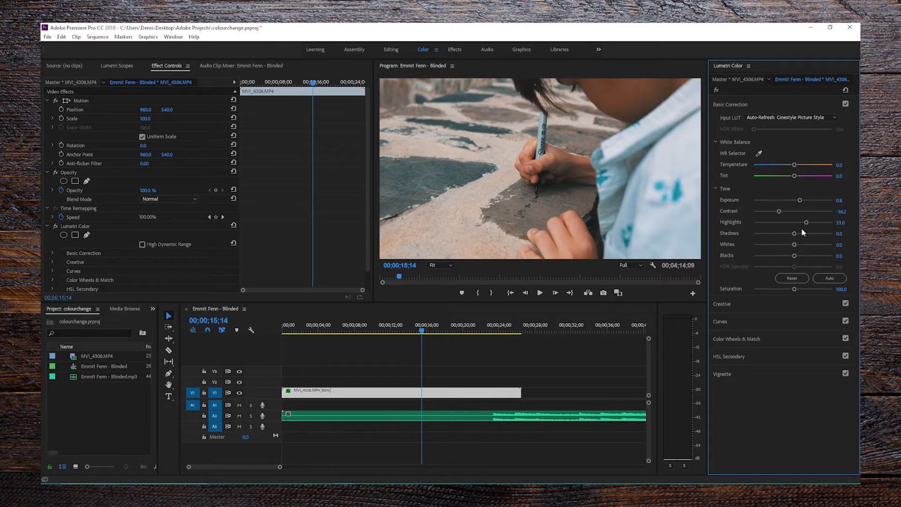
pyautogui.moveTo(797, 236); pyautogui.dragTo(778, 276)
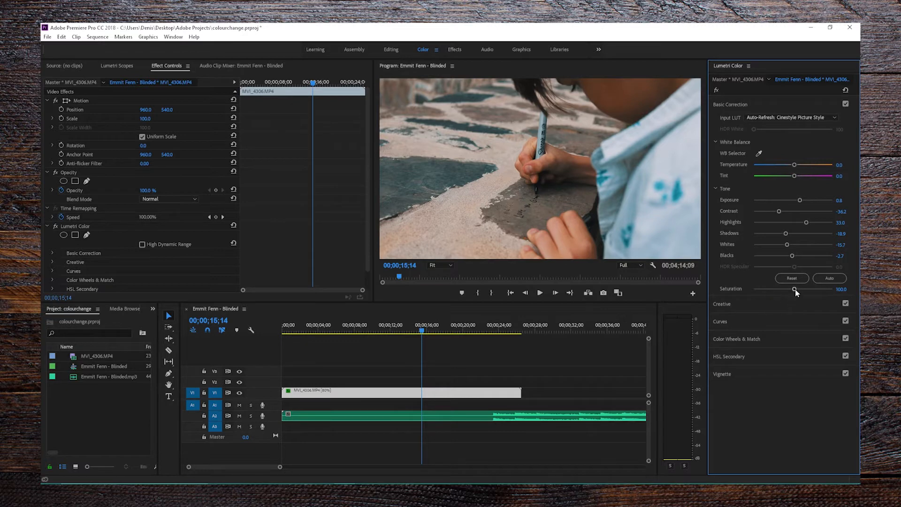
# Play the graded clip to check the tone adjustments
pyautogui.press('Home')
pyautogui.click(539, 292)
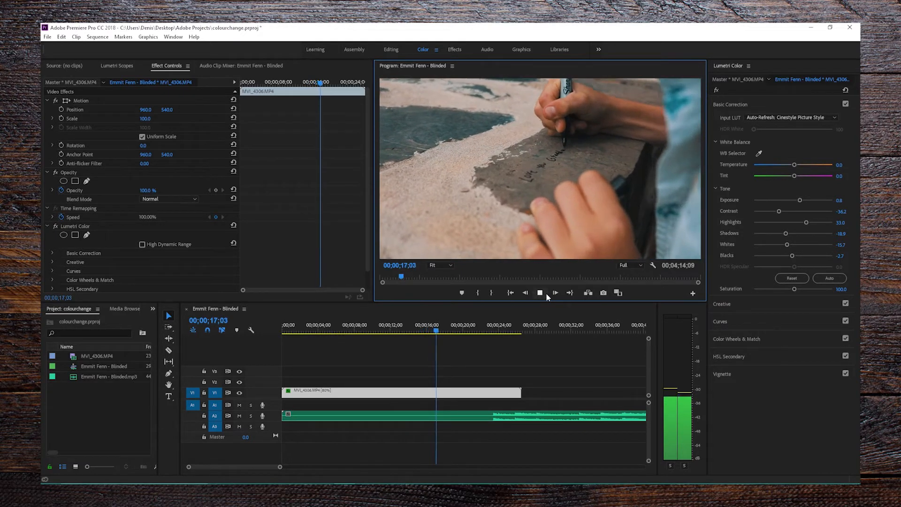
pyautogui.click(539, 293)
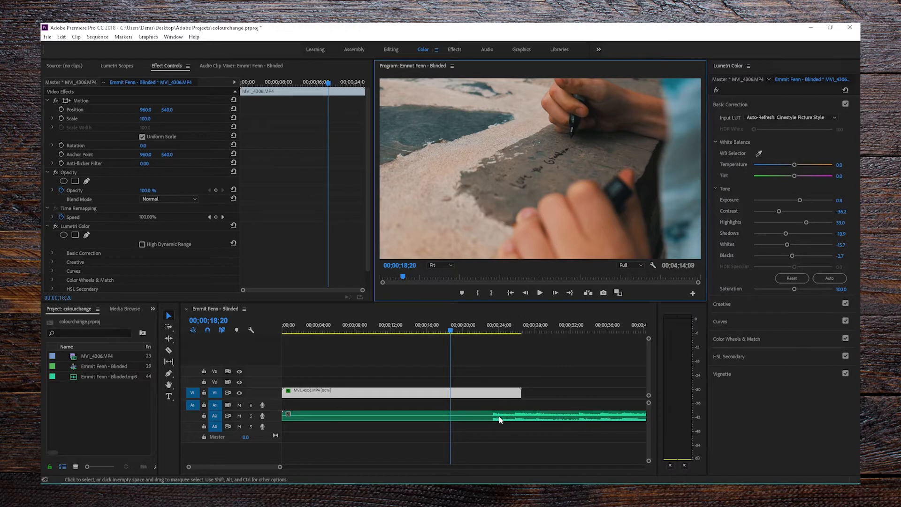
# Shift the music clip about 3 seconds later, split it where the video clip ends and remove the excess
pyautogui.moveTo(412, 418); pyautogui.dragTo(444, 418)
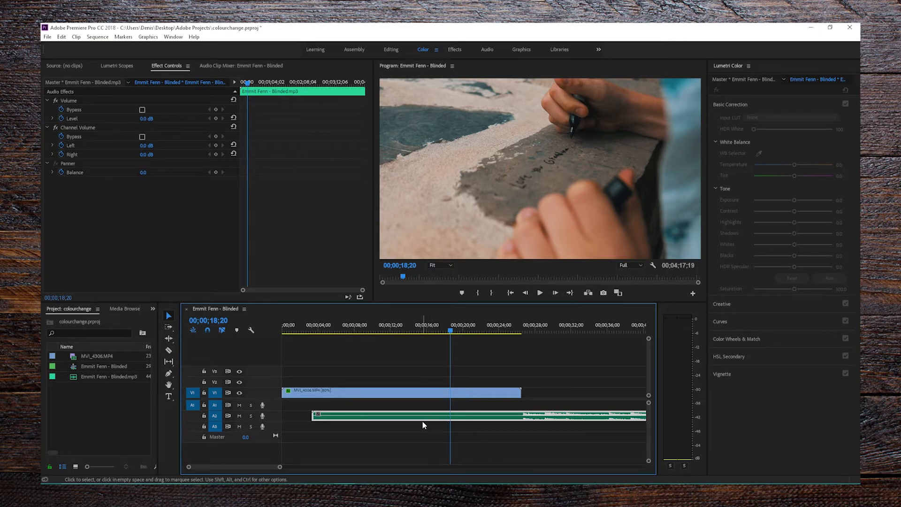
pyautogui.press('c')
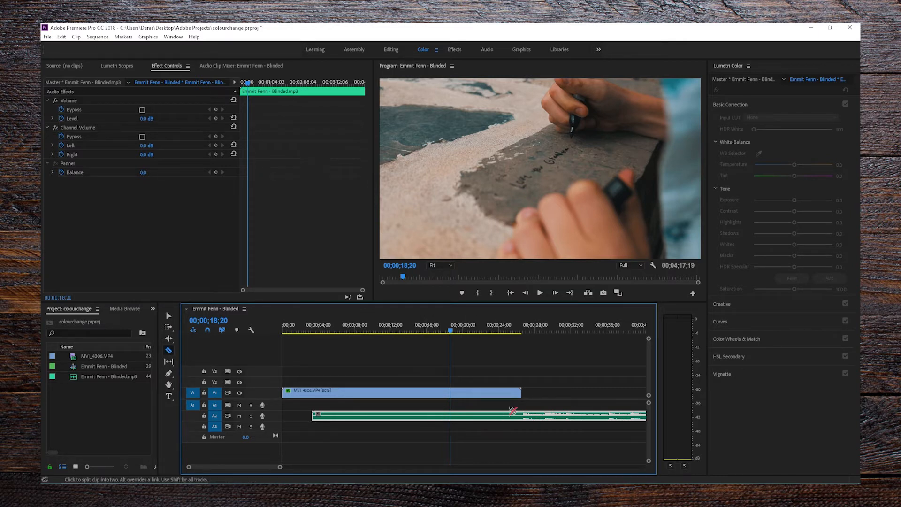
pyautogui.click(523, 414)
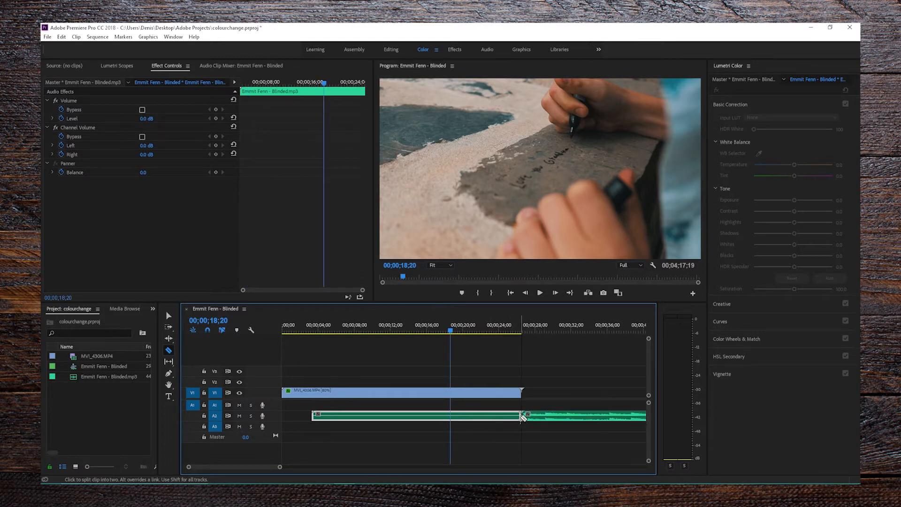
pyautogui.press('v')
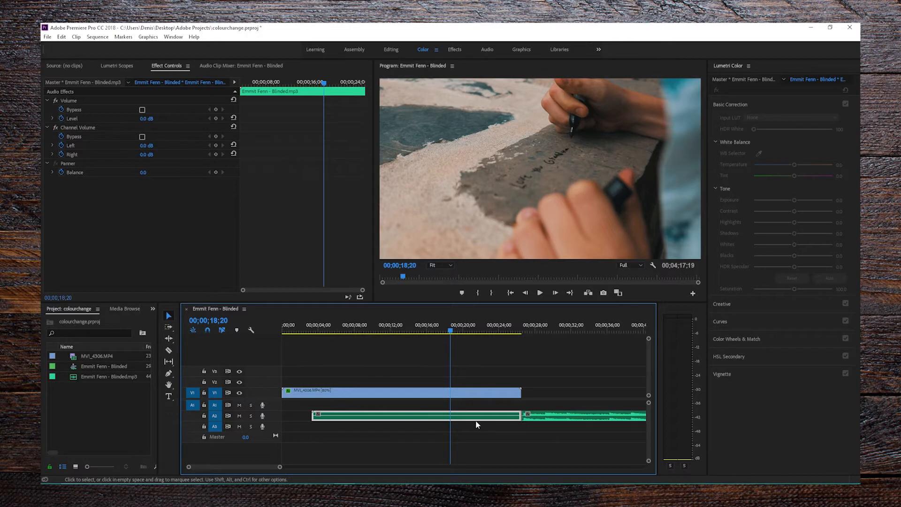
pyautogui.rightClick(552, 419)
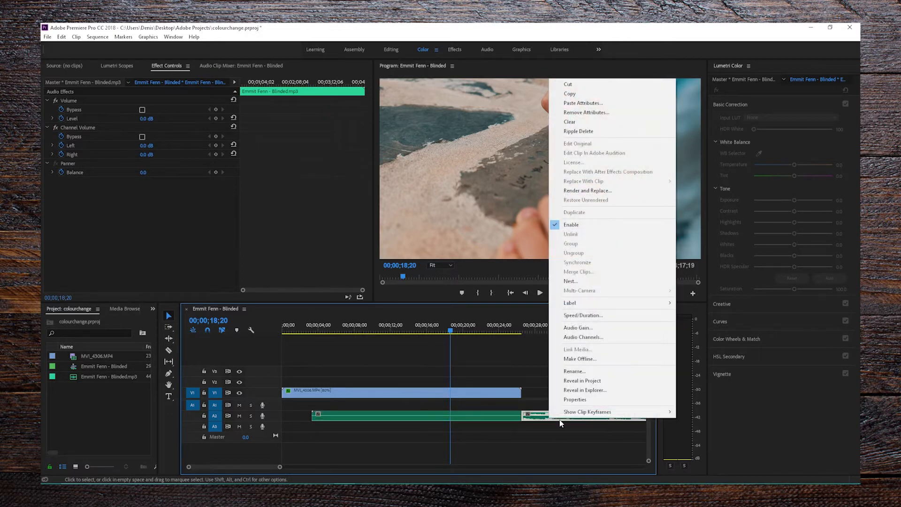
pyautogui.click(600, 85)
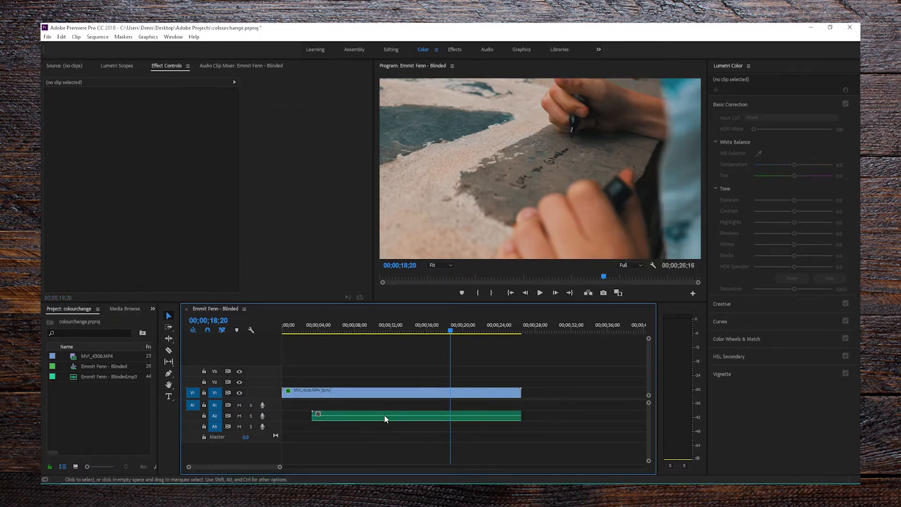
# Play the sequence from its start to check the music timing
pyautogui.click(282, 324)
pyautogui.click(541, 293)
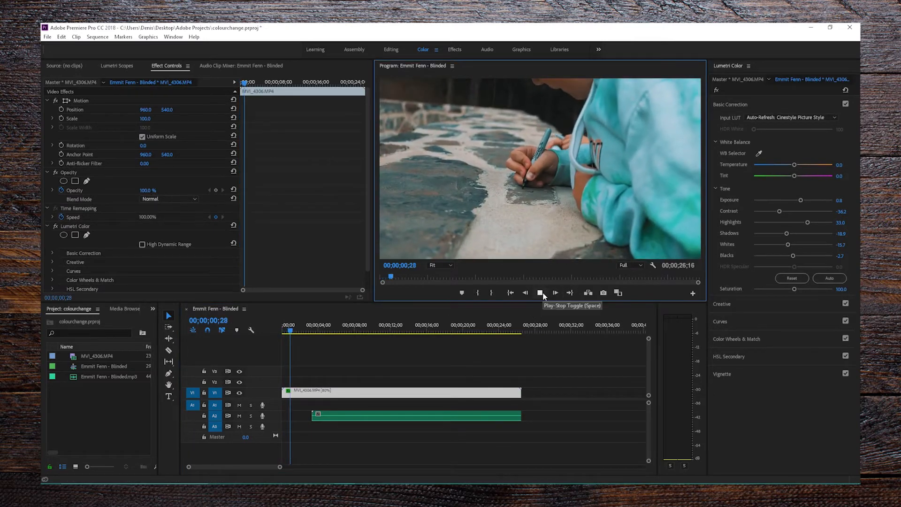
pyautogui.click(541, 293)
# Shorten the video to the music clip's length, align both at the sequence start with the music on A1, and preview the result
pyautogui.moveTo(284, 393)
pyautogui.mouseDown()
pyautogui.moveTo(307, 391)
pyautogui.moveTo(314, 415)
pyautogui.moveTo(285, 404)
pyautogui.mouseUp()
pyautogui.click(539, 293)
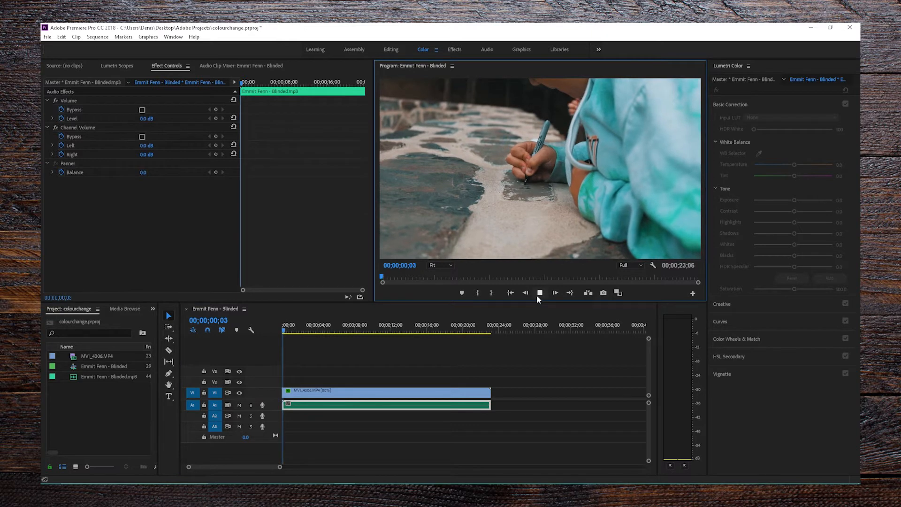
pyautogui.click(538, 296)
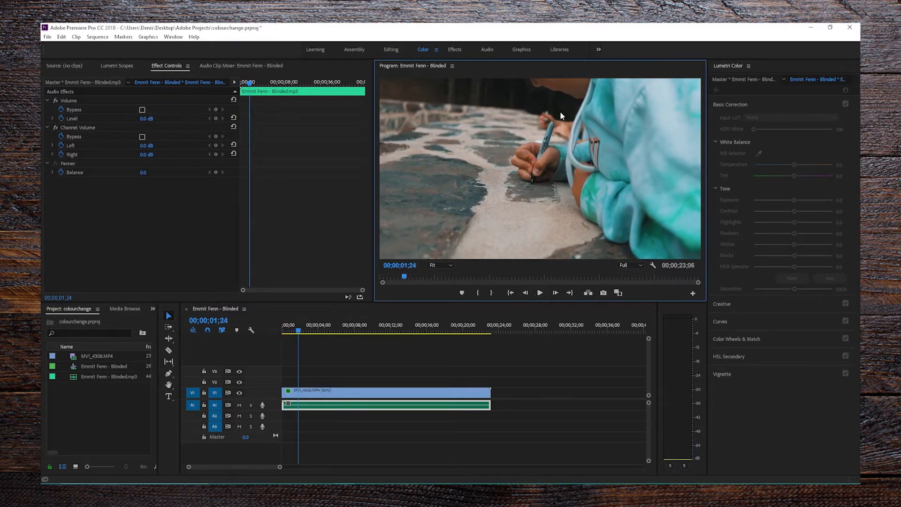
# Apply a Film Dissolve transition to the start of the video clip and preview it
pyautogui.click(292, 330)
pyautogui.press('Home')
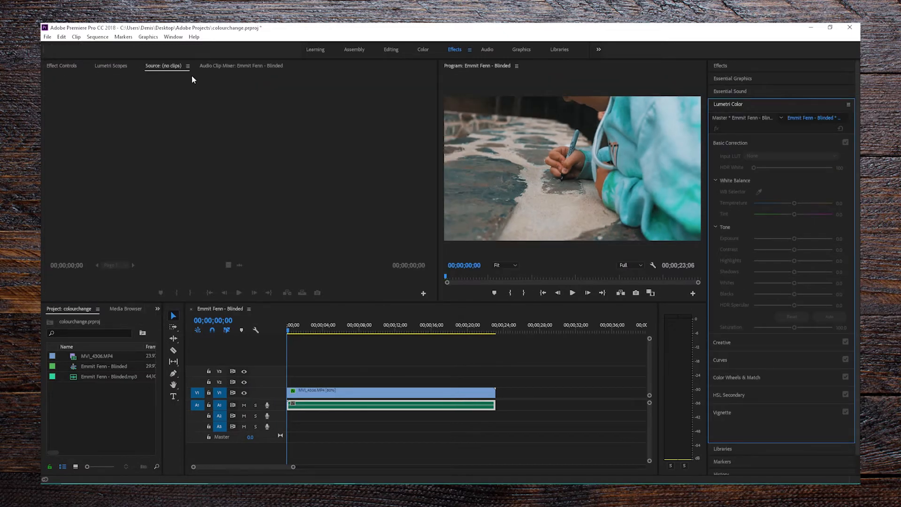
pyautogui.click(734, 66)
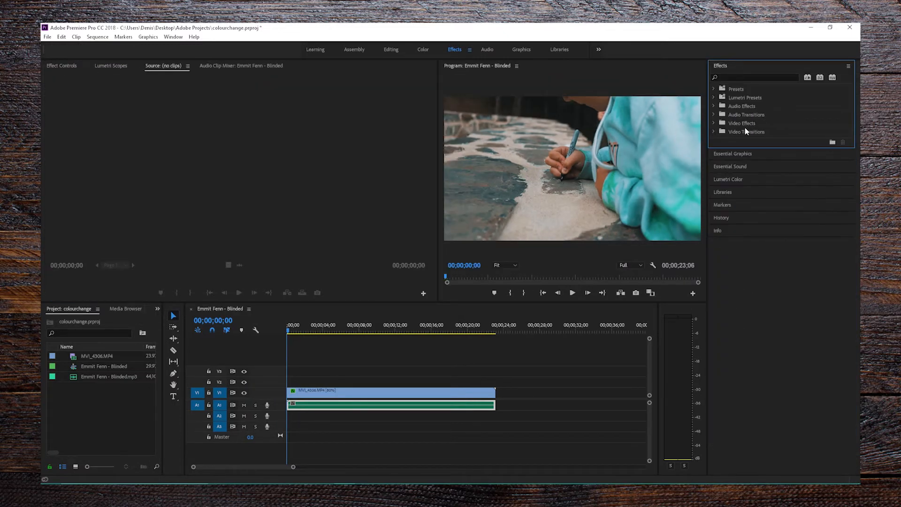
pyautogui.click(714, 132)
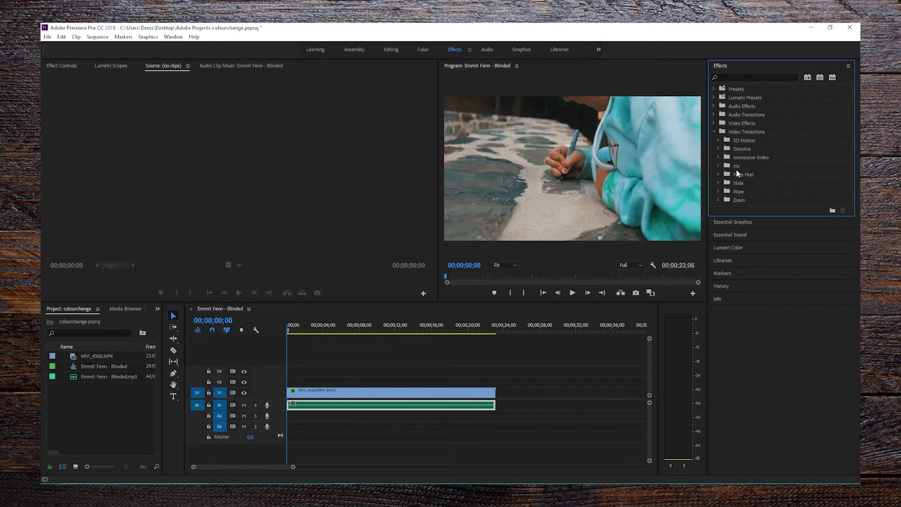
pyautogui.click(719, 148)
pyautogui.moveTo(743, 191); pyautogui.dragTo(293, 393)
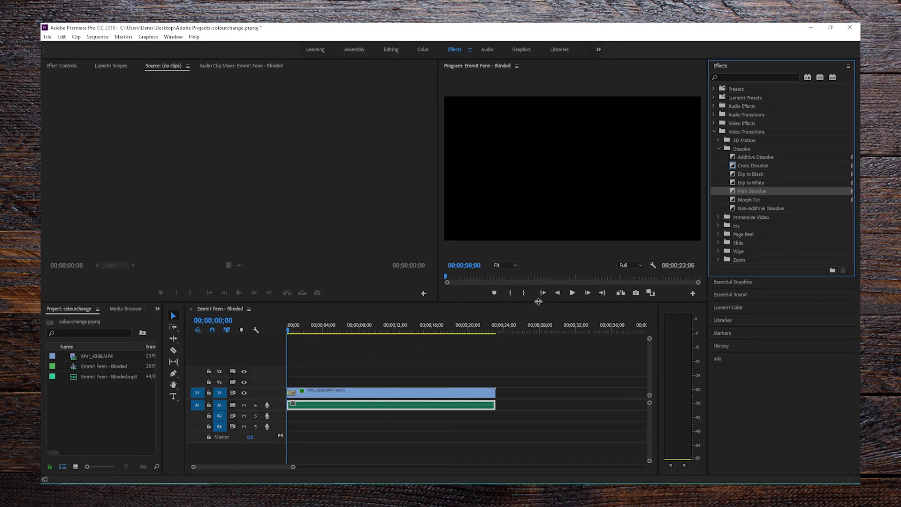
pyautogui.click(572, 295)
pyautogui.click(572, 296)
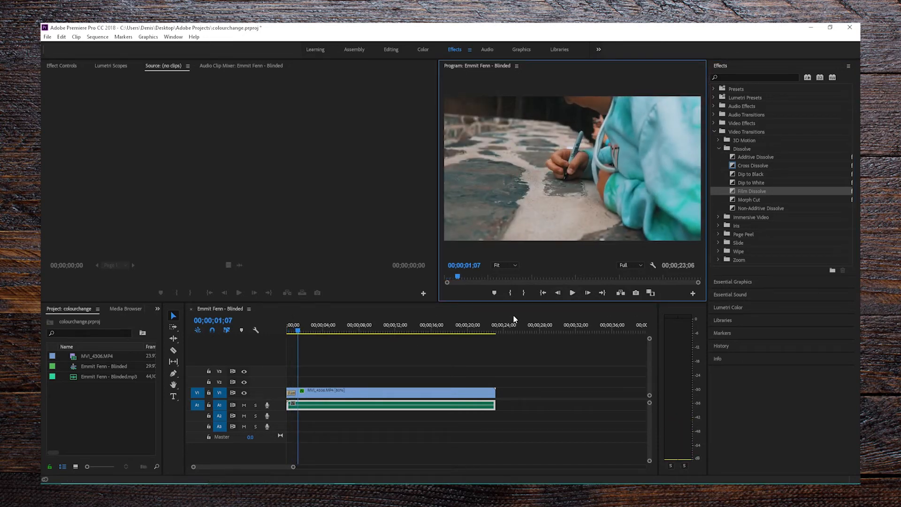
# Clear the Film Dissolve transition from the start of the video clip
pyautogui.click(292, 395)
pyautogui.rightClick(292, 395)
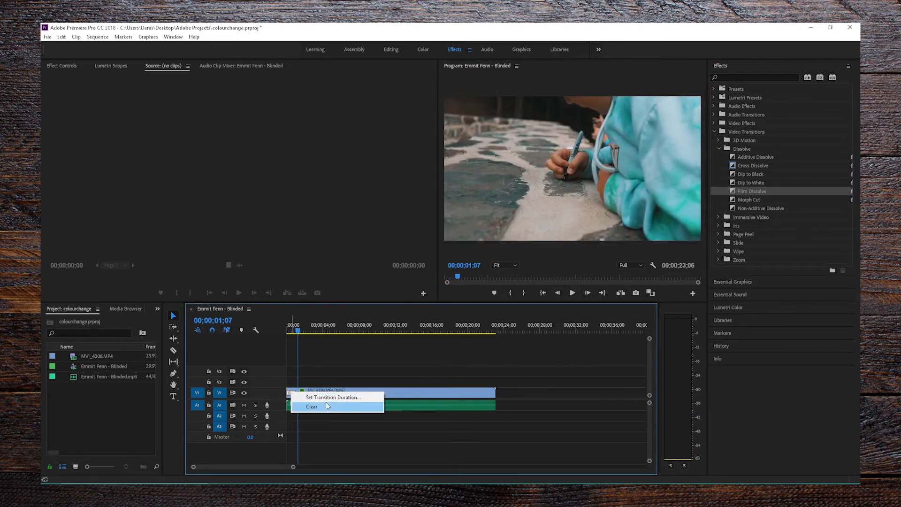
pyautogui.click(305, 407)
# Add an Opacity keyframe at the very start of the video clip and set its value to 0%
pyautogui.click(67, 67)
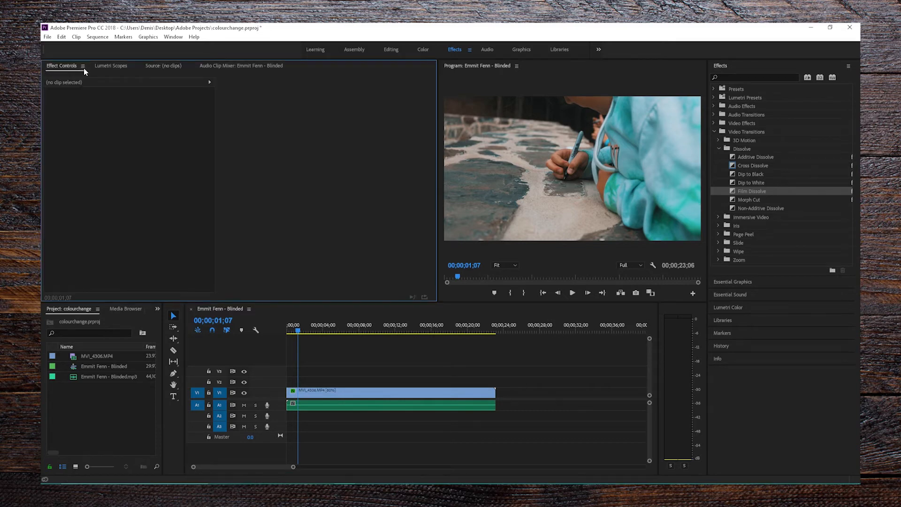
pyautogui.click(376, 394)
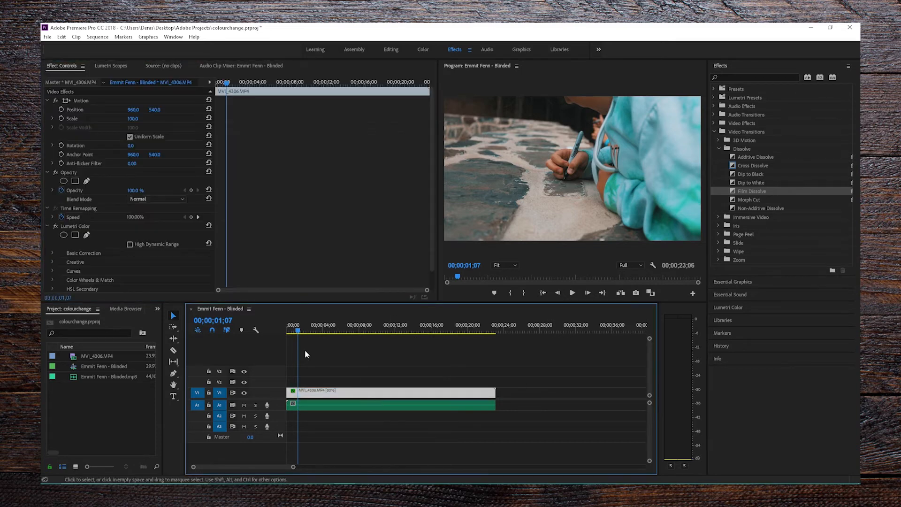
pyautogui.moveTo(297, 329); pyautogui.dragTo(263, 332)
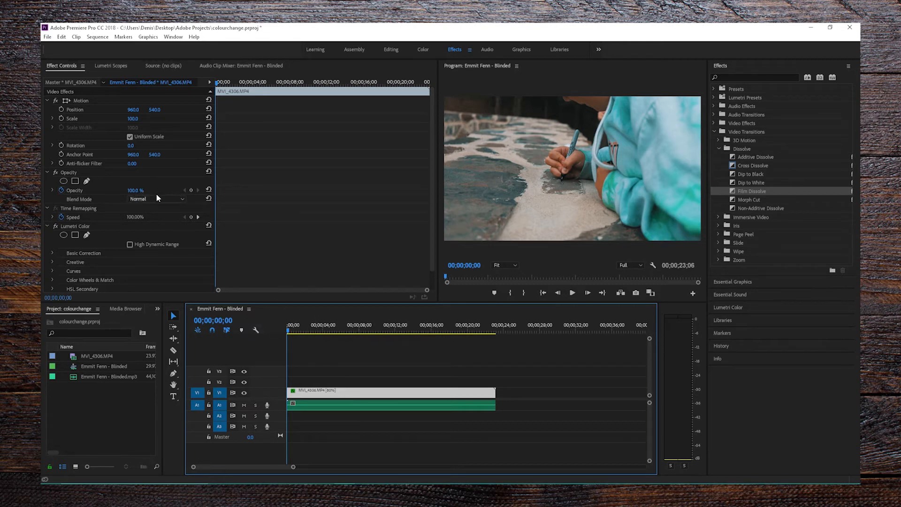
pyautogui.click(191, 190)
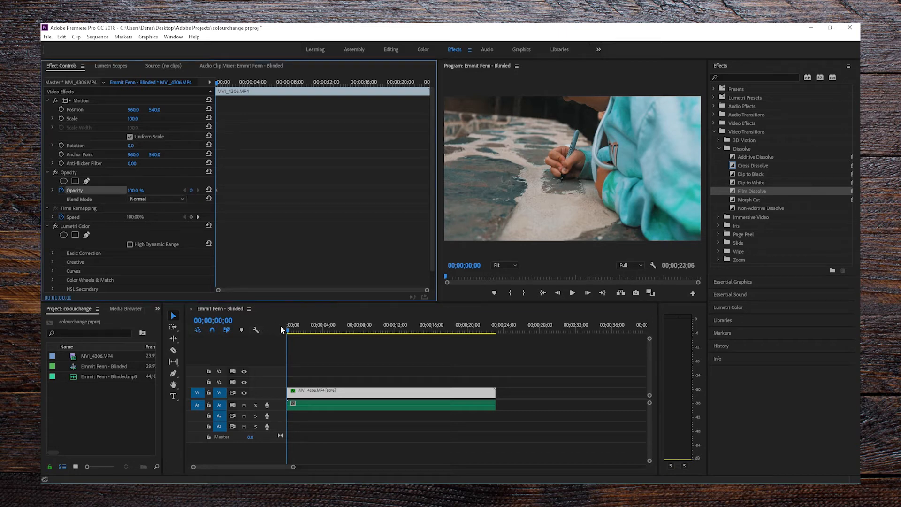
pyautogui.click(294, 333)
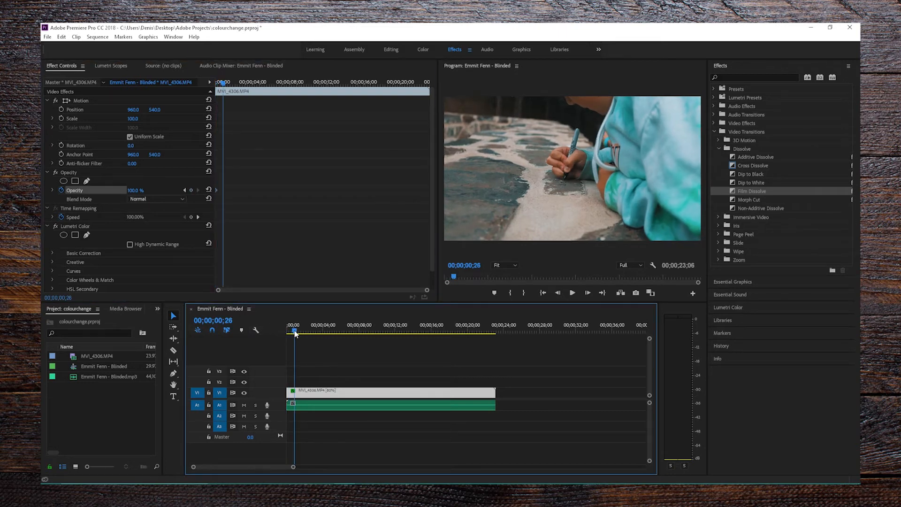
pyautogui.moveTo(295, 333); pyautogui.dragTo(319, 337)
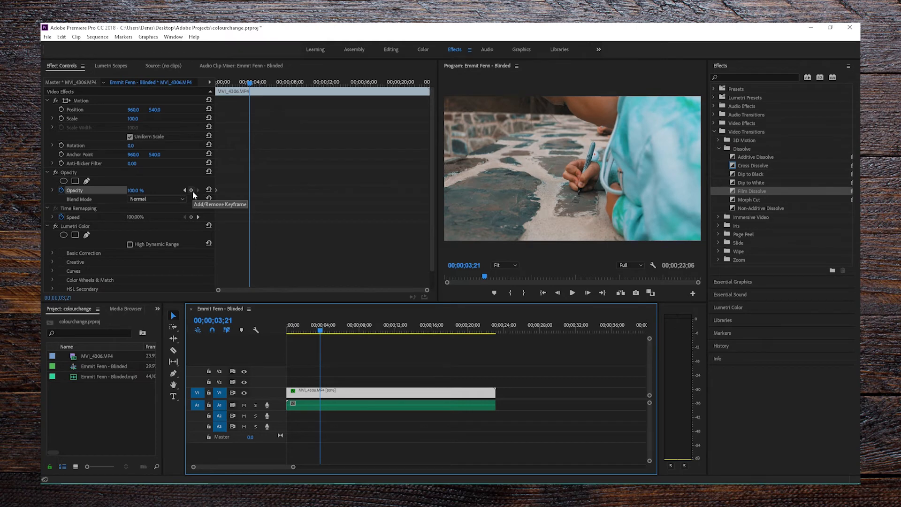
pyautogui.moveTo(322, 333); pyautogui.dragTo(240, 335)
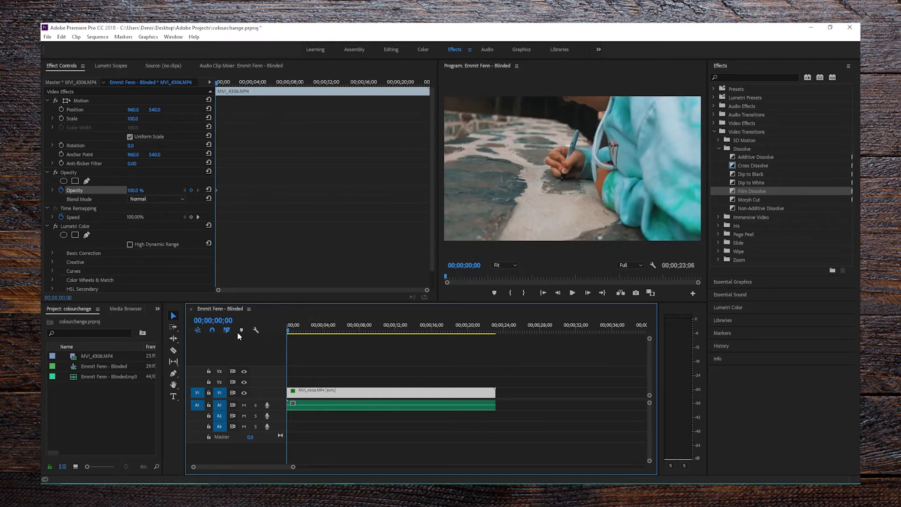
pyautogui.click(140, 190)
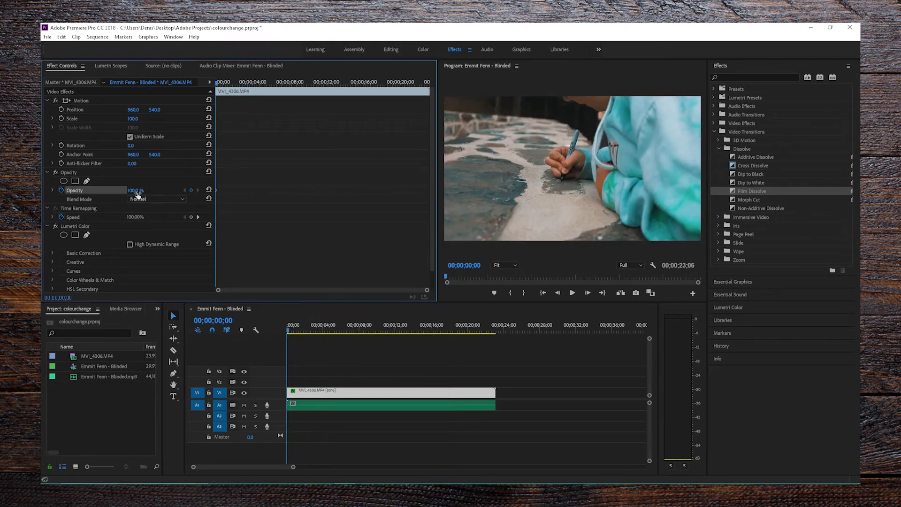
pyautogui.write('0')
pyautogui.press('Return')
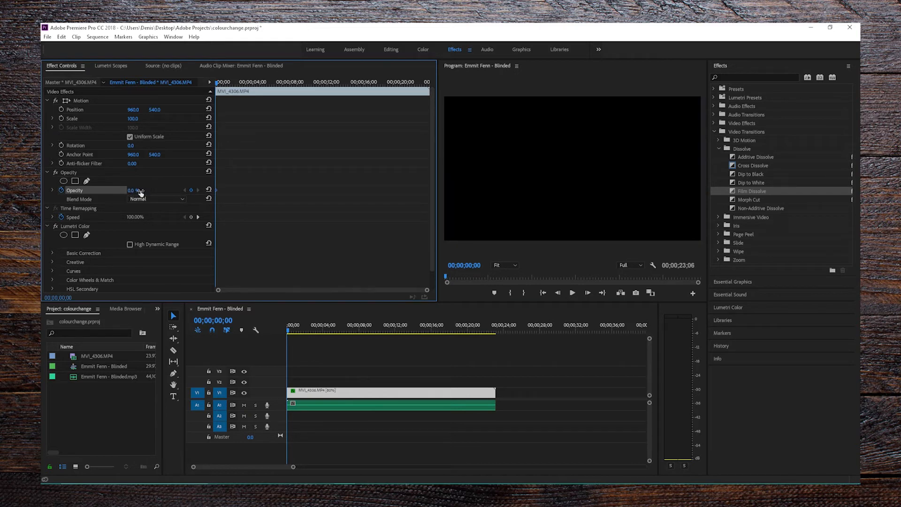
# Add a second Opacity keyframe to the video clip at 00;00;03;23 and set its value to 100%
pyautogui.moveTo(288, 333); pyautogui.dragTo(320, 338)
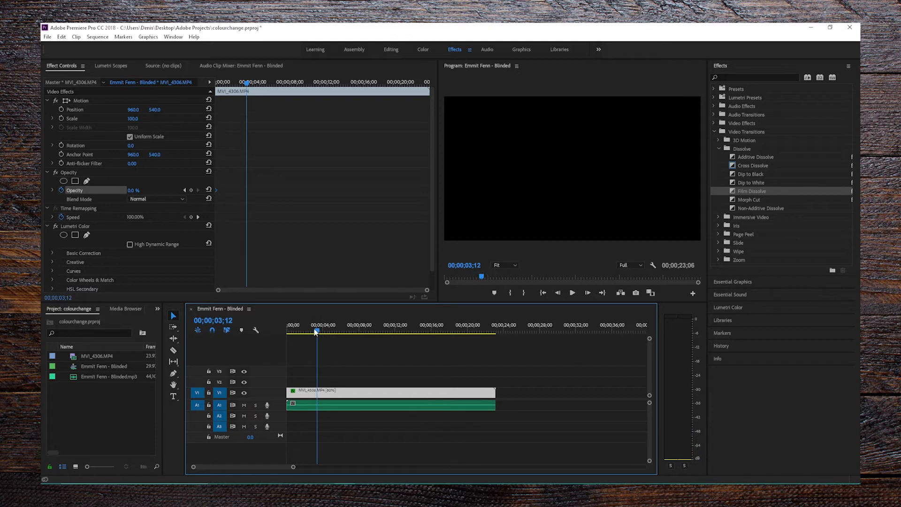
pyautogui.click(321, 331)
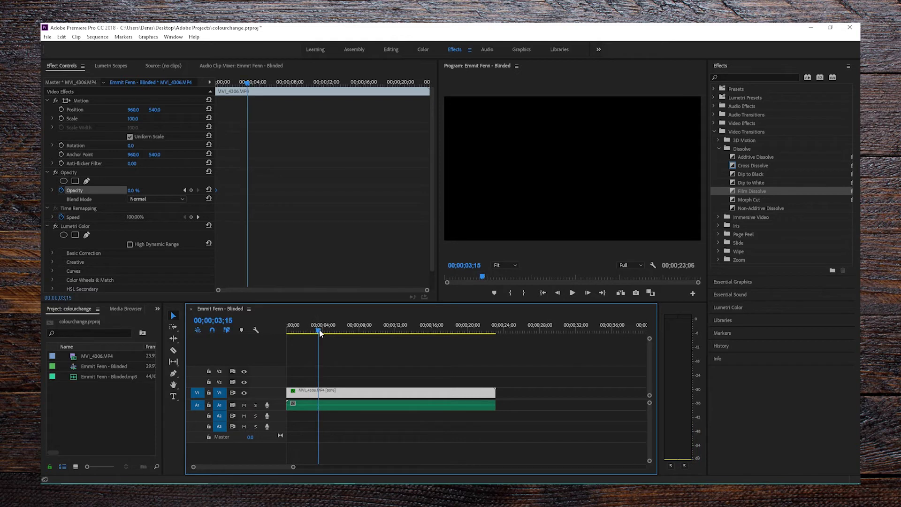
pyautogui.click(192, 190)
pyautogui.click(131, 190)
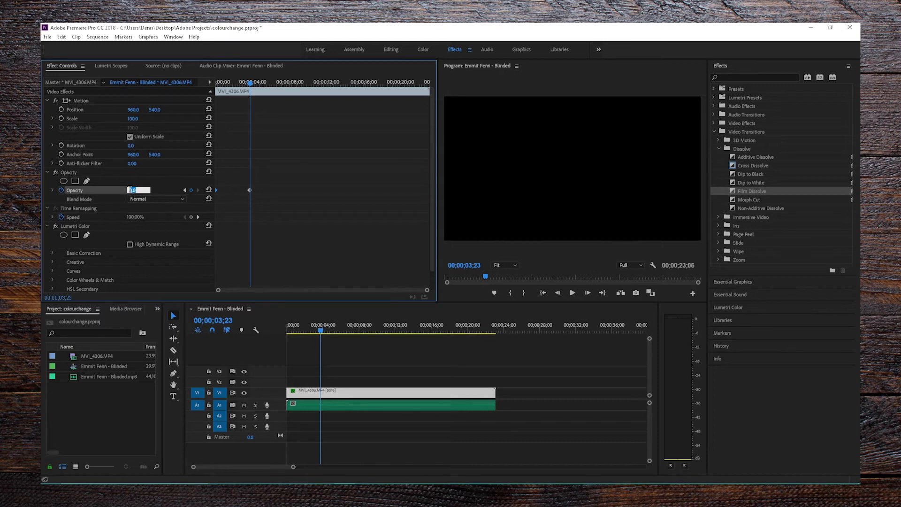
pyautogui.write('100')
pyautogui.press('Return')
pyautogui.press('\\')
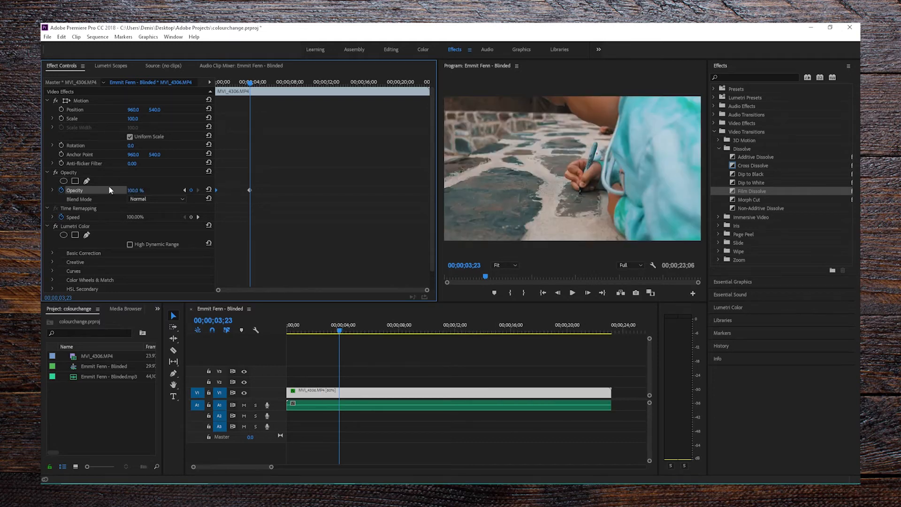
# Play the sequence from the start to review the opacity fade-in
pyautogui.moveTo(316, 331); pyautogui.dragTo(192, 322)
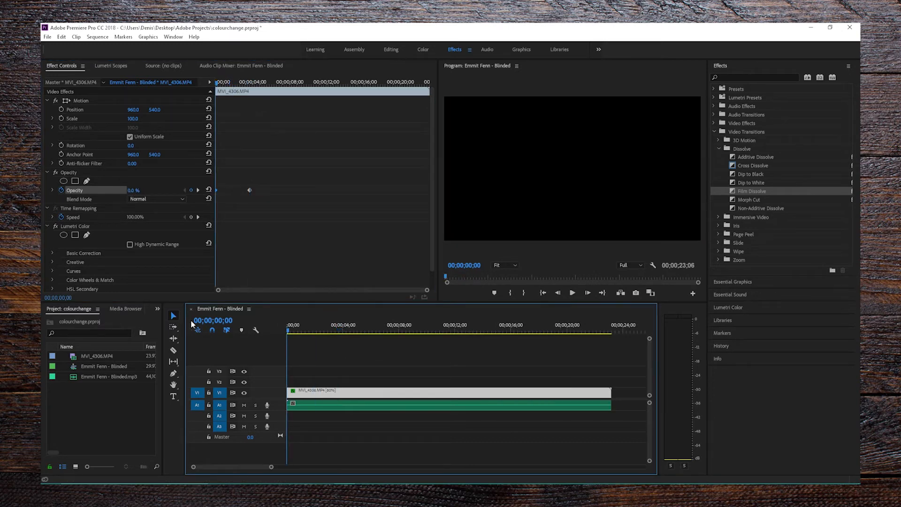
pyautogui.click(574, 293)
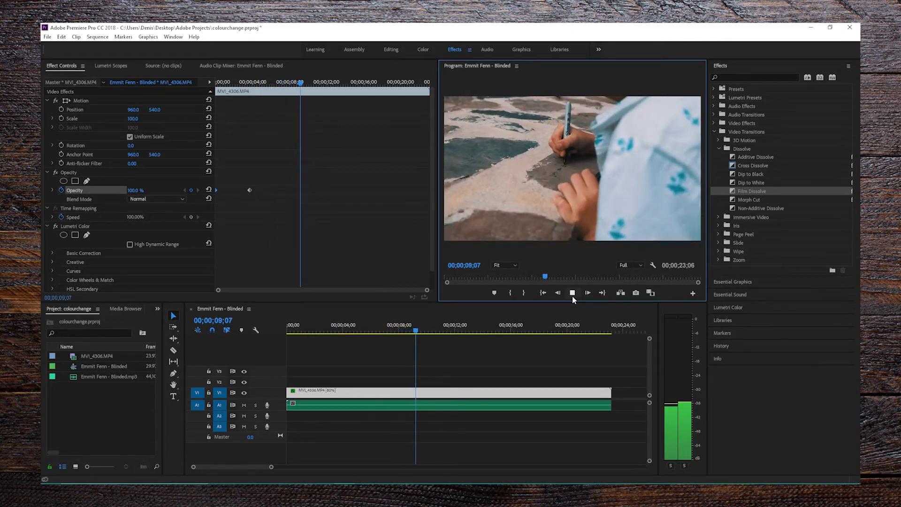
pyautogui.press('space')
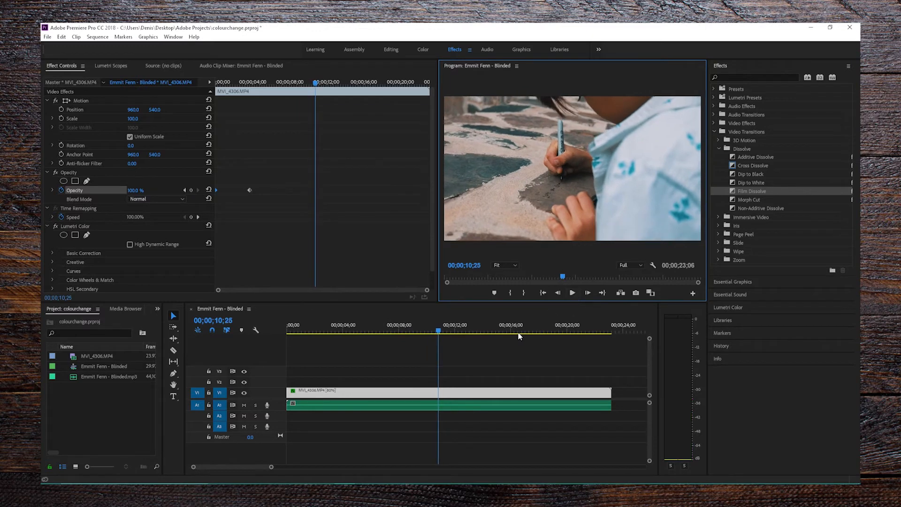
# Add the text title "Wandering Children" over the footage at 00;00;05;20 and select all of its text
pyautogui.click(366, 330)
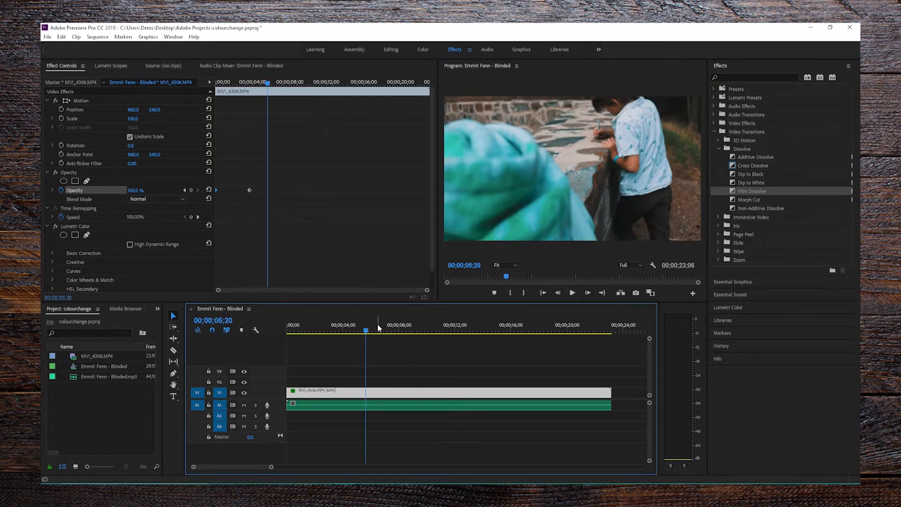
pyautogui.click(173, 397)
pyautogui.click(520, 175)
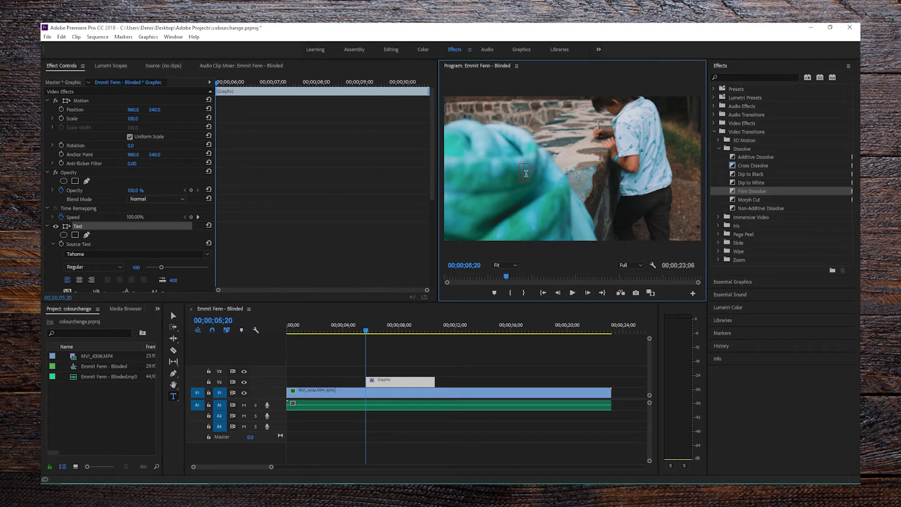
pyautogui.write('Wanderin')
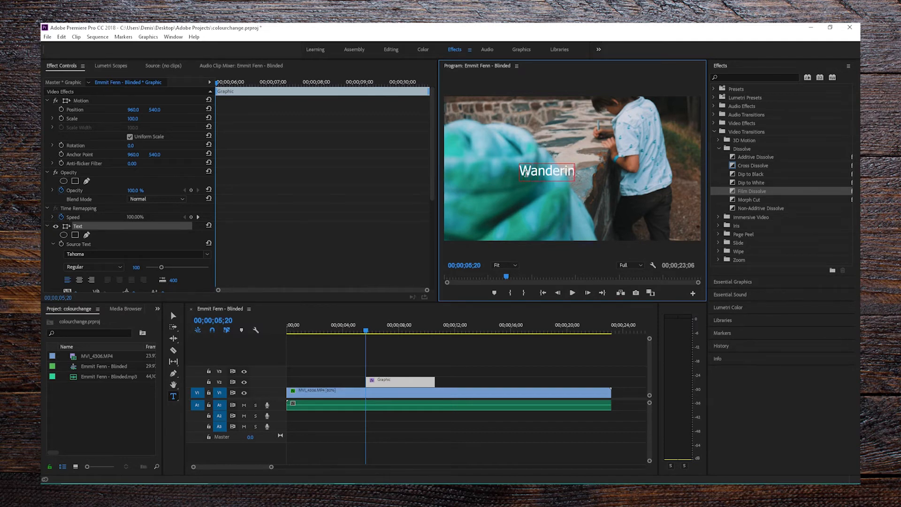
pyautogui.write('g Children')
pyautogui.tripleClick(568, 173)
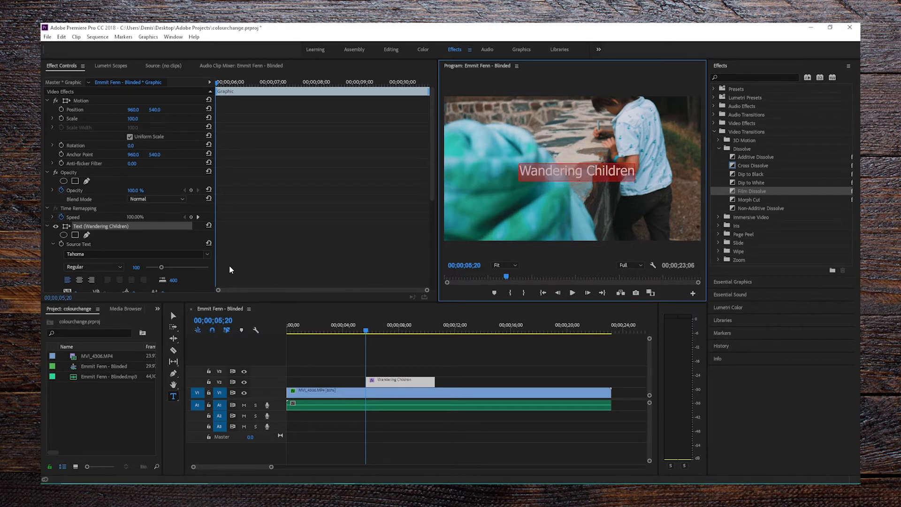
# Change the "Wandering Children" title's font to Bebas Neue and its font size to 163
pyautogui.scroll(-1, 99, 241)
pyautogui.click(102, 237)
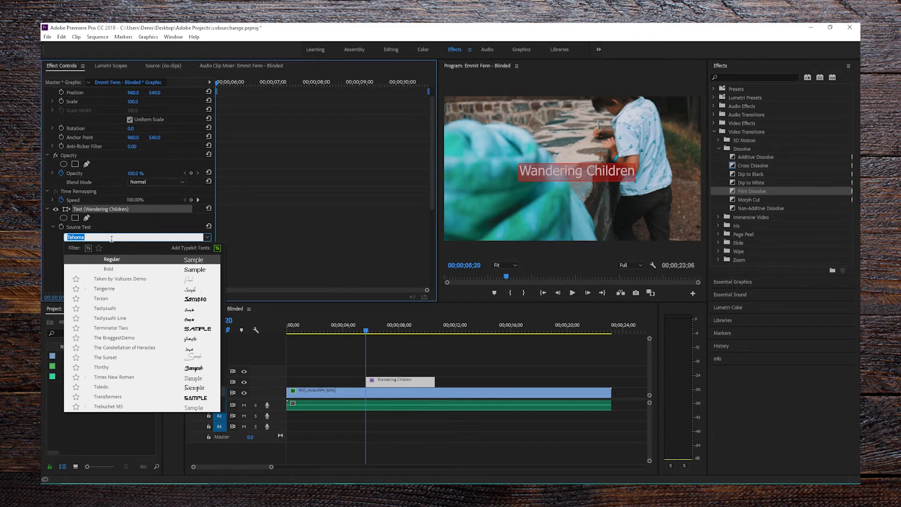
pyautogui.write('beb')
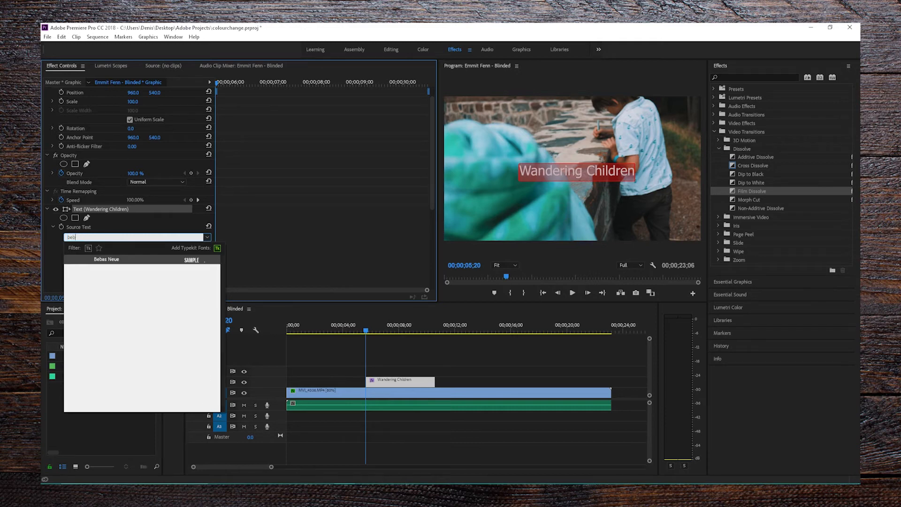
pyautogui.click(182, 259)
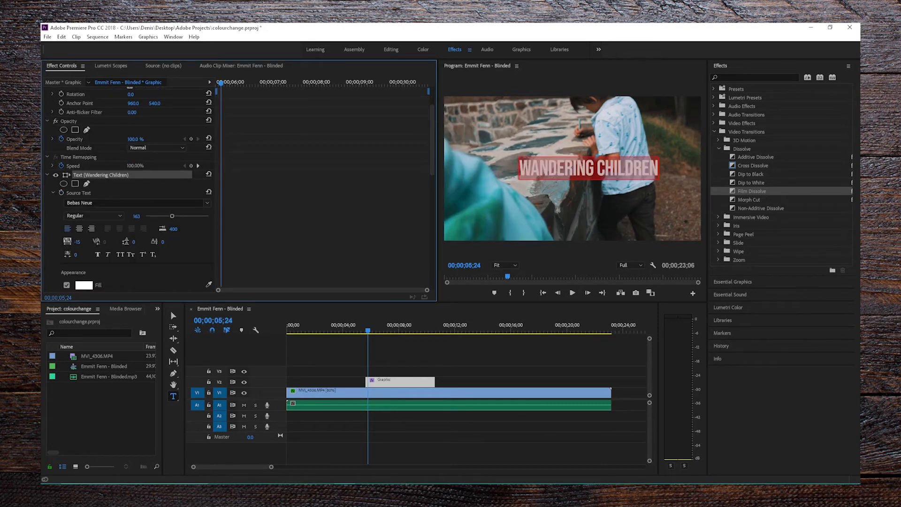
# Set the title's letter tracking to 141 and centre the widened text in the frame
pyautogui.moveTo(78, 242); pyautogui.dragTo(67, 242)
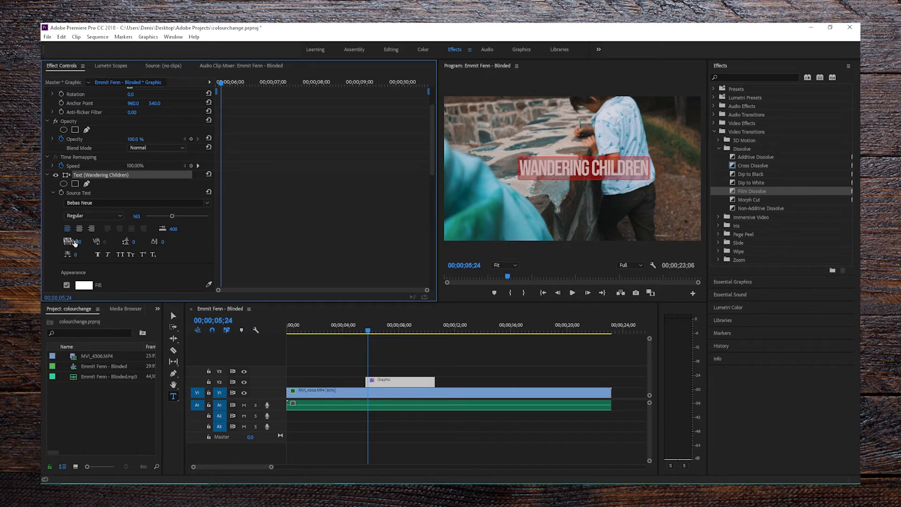
pyautogui.moveTo(77, 242); pyautogui.dragTo(163, 242)
pyautogui.press('v')
pyautogui.moveTo(590, 171); pyautogui.dragTo(551, 165)
pyautogui.rightClick(551, 164)
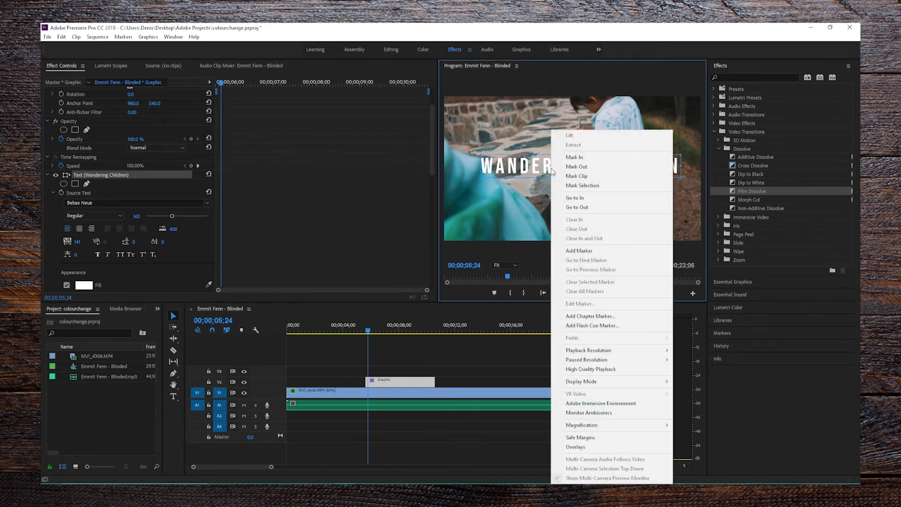
pyautogui.click(551, 190)
pyautogui.click(552, 175)
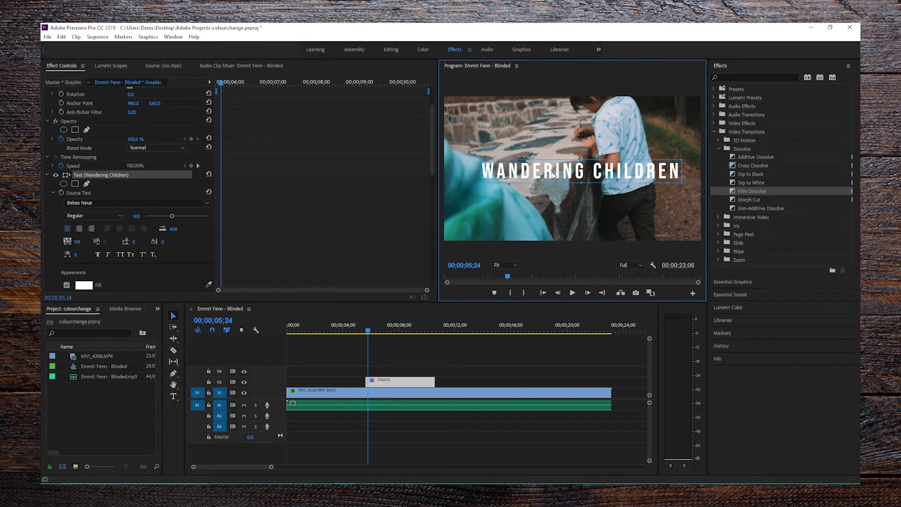
pyautogui.moveTo(553, 175); pyautogui.dragTo(557, 177)
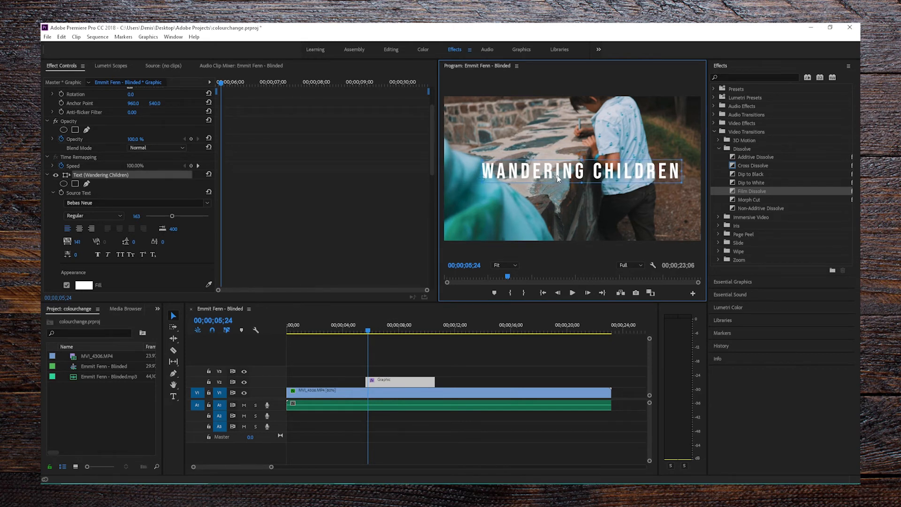
pyautogui.click(539, 200)
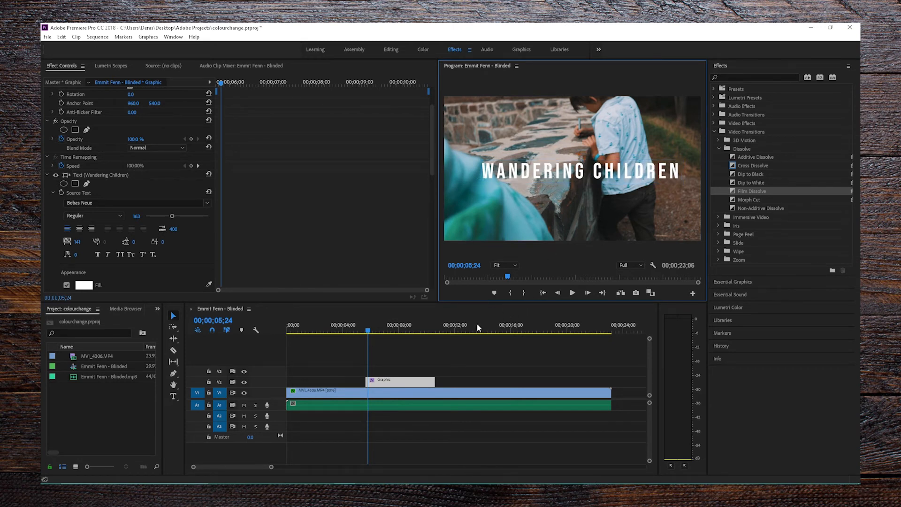
# Play the sequence from just before the title to review how the text looks over the footage
pyautogui.click(358, 325)
pyautogui.click(578, 293)
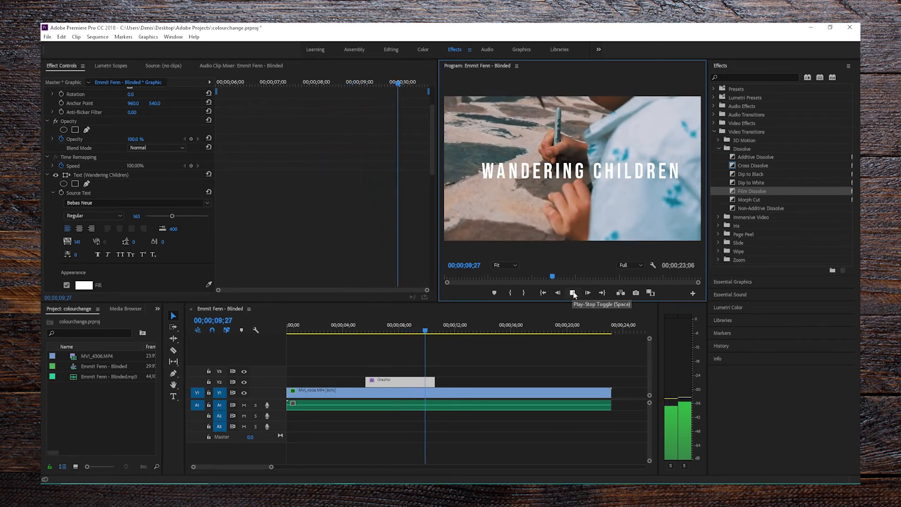
pyautogui.click(573, 293)
# Animate the title graphic's Scale with keyframes from 100 at its start to 133 at 00;00;10;17
pyautogui.click(383, 384)
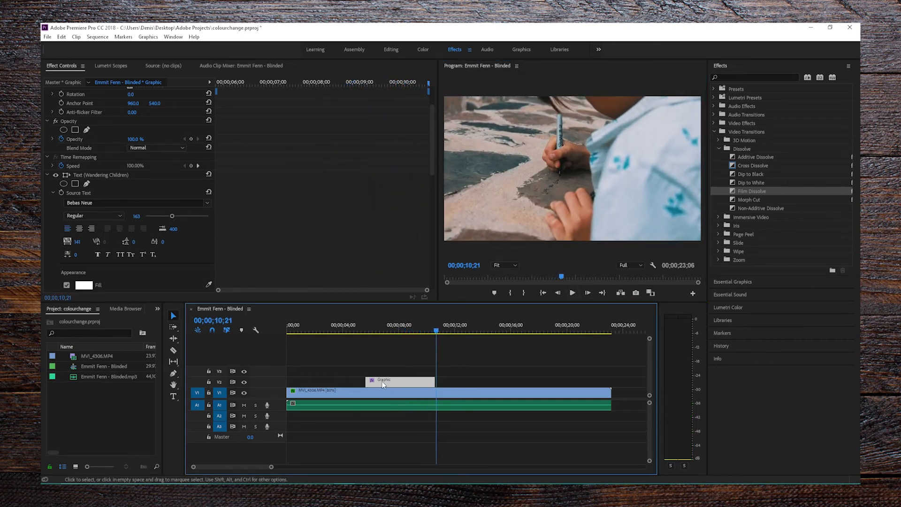
pyautogui.click(365, 330)
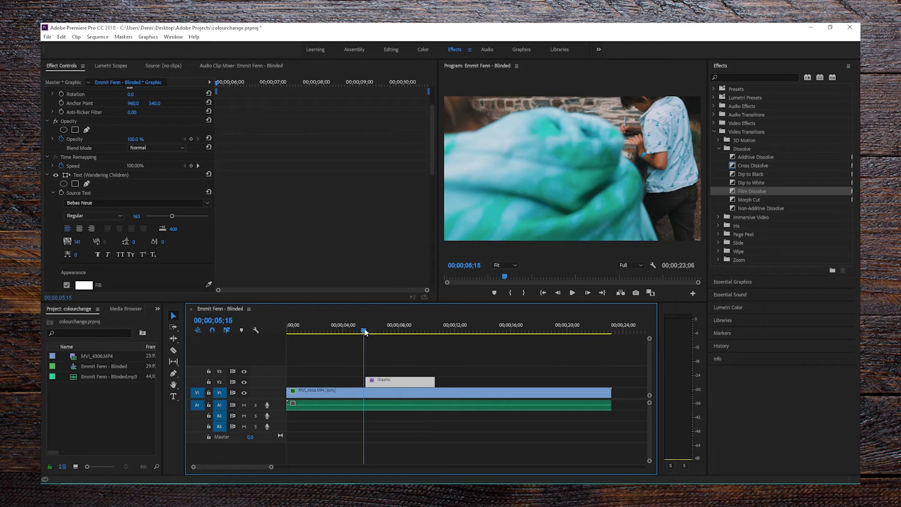
pyautogui.press('Left')
pyautogui.press('Left')
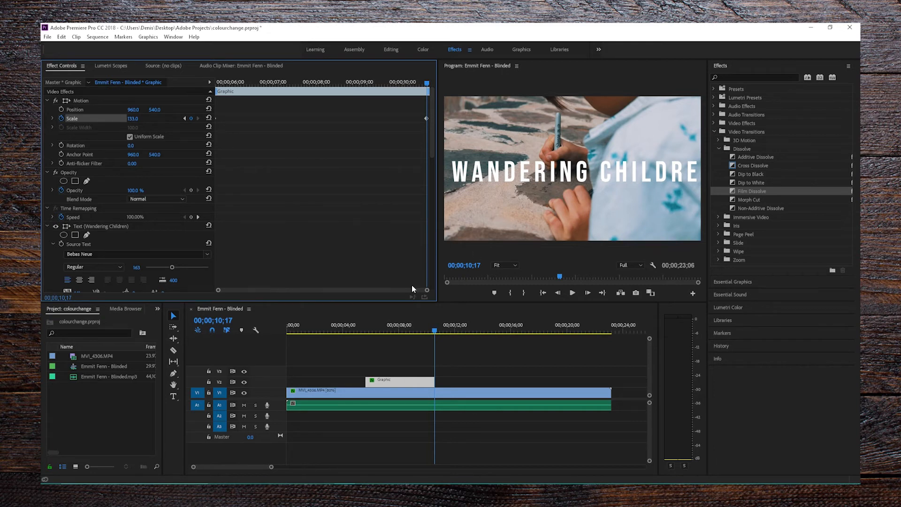
# Re-centre the enlarged title text horizontally in the frame at 00;00;10;17
pyautogui.click(525, 174)
pyautogui.moveTo(581, 173)
pyautogui.mouseDown()
pyautogui.moveTo(561, 174)
pyautogui.moveTo(574, 175)
pyautogui.mouseUp()
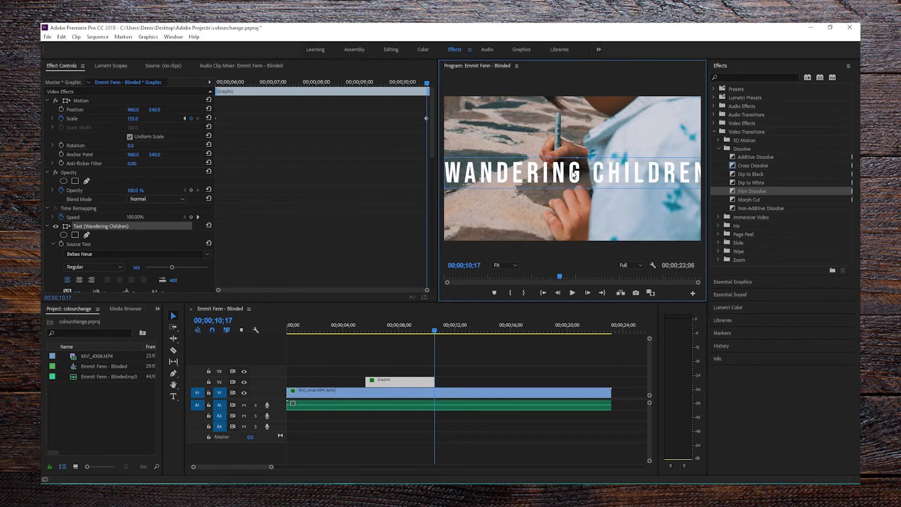
pyautogui.click(570, 219)
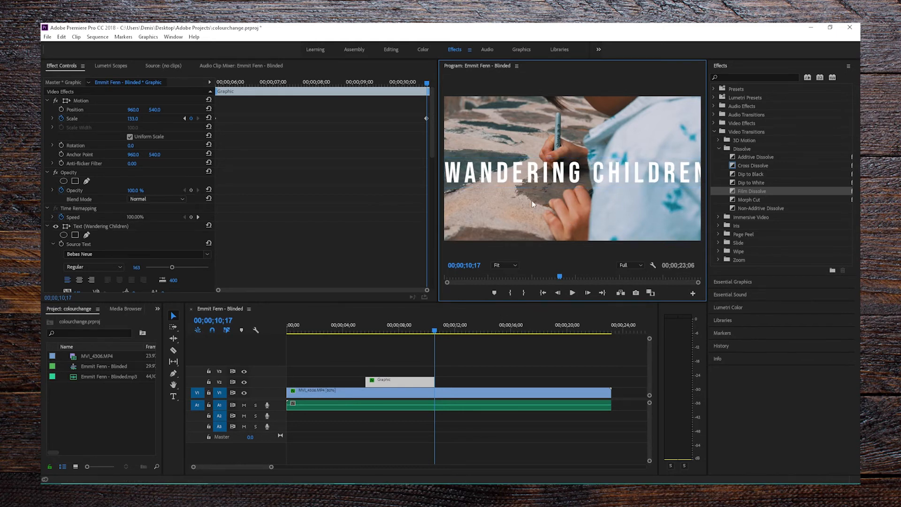
pyautogui.moveTo(549, 177); pyautogui.dragTo(543, 175)
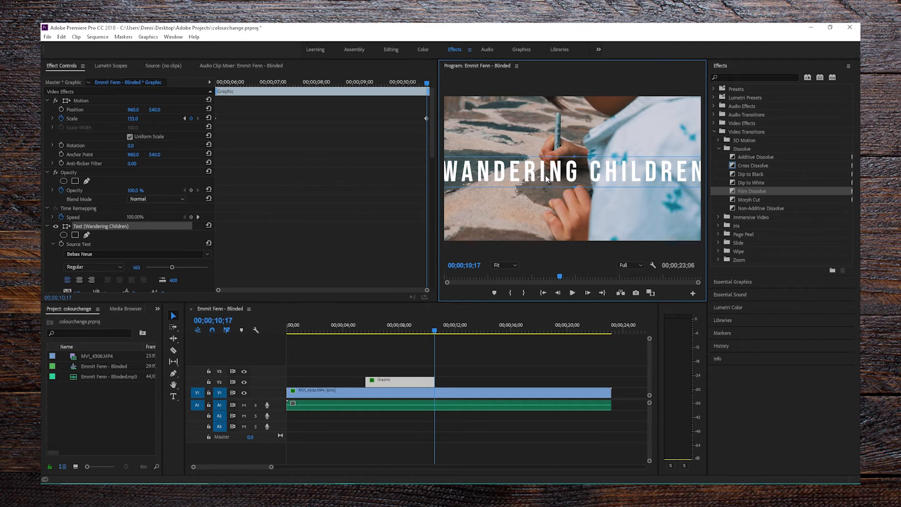
pyautogui.click(548, 137)
# Play the sequence from 00;00;04;25 to review the title's scale animation
pyautogui.click(354, 333)
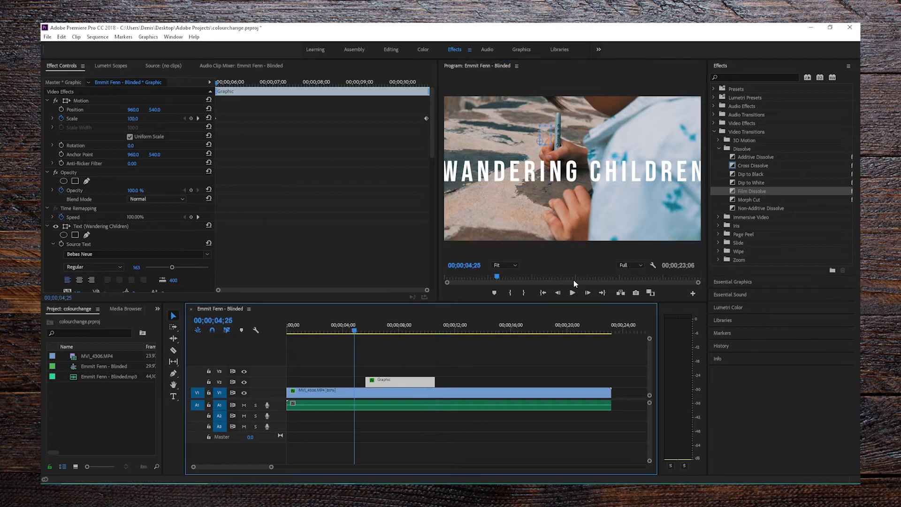
pyautogui.click(573, 292)
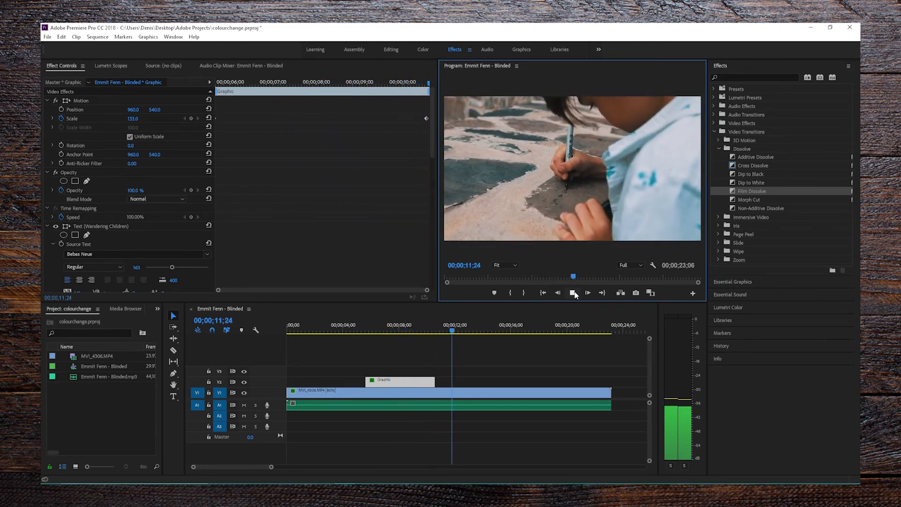
pyautogui.click(575, 293)
# Apply the Film Dissolve transition to both the end and the start of the title graphic clip
pyautogui.moveTo(762, 192); pyautogui.dragTo(431, 382)
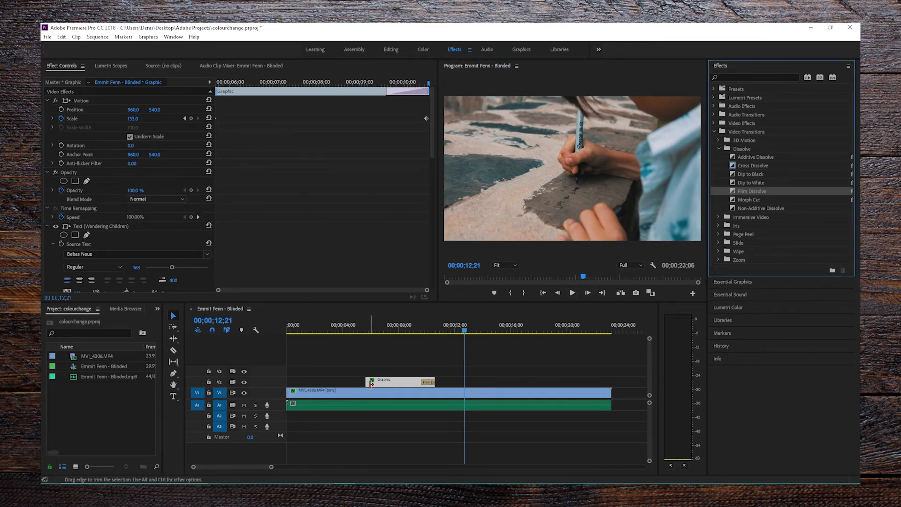
pyautogui.moveTo(756, 191); pyautogui.dragTo(371, 383)
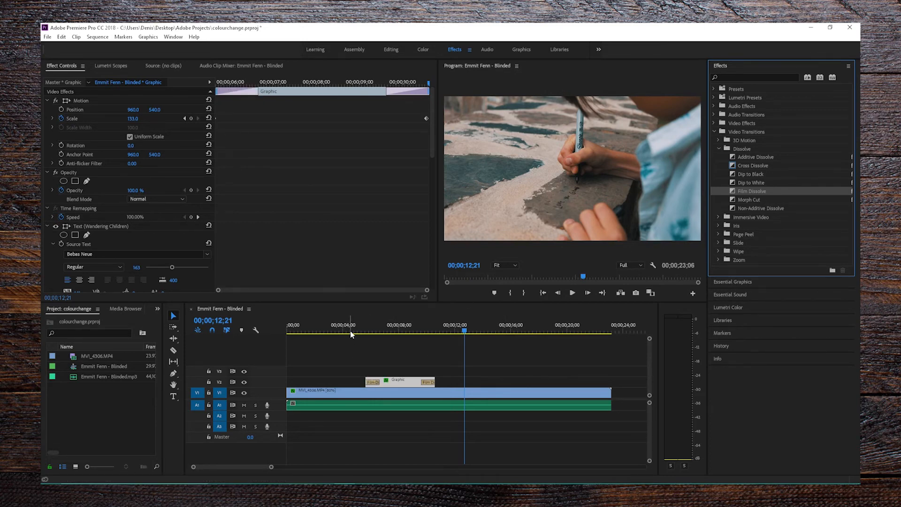
# Play the whole sequence from the very start to review the finished edit with its fades and title
pyautogui.click(351, 335)
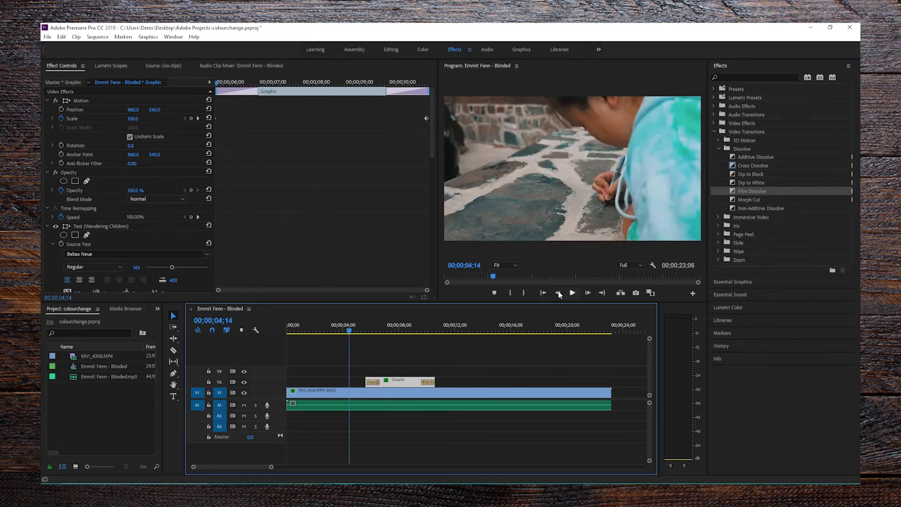
pyautogui.click(286, 335)
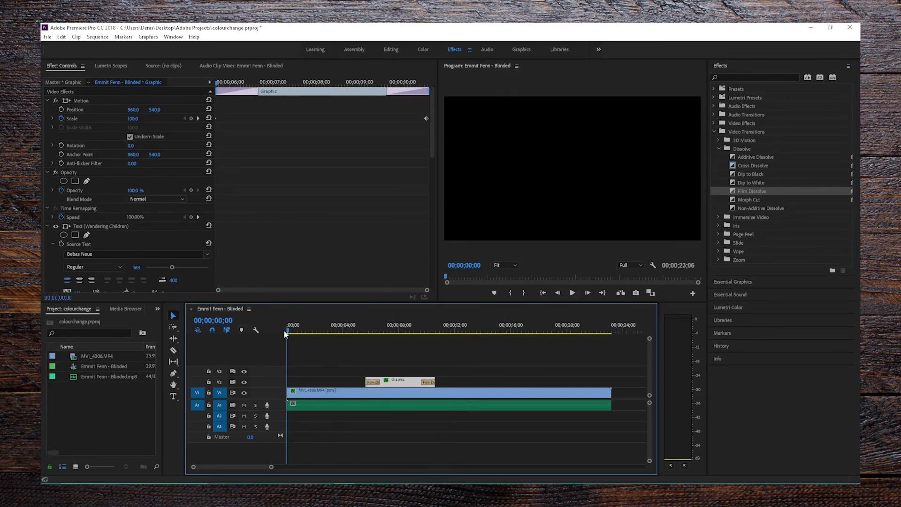
pyautogui.click(573, 292)
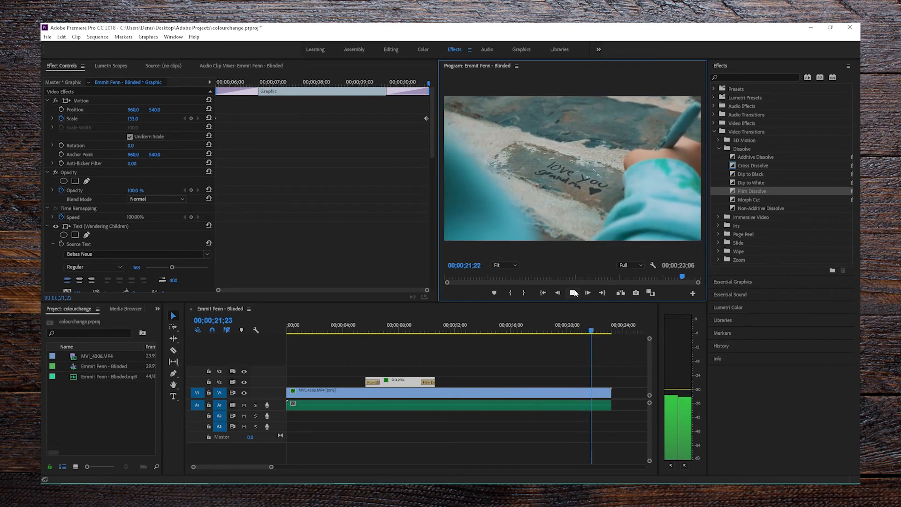
pyautogui.click(574, 293)
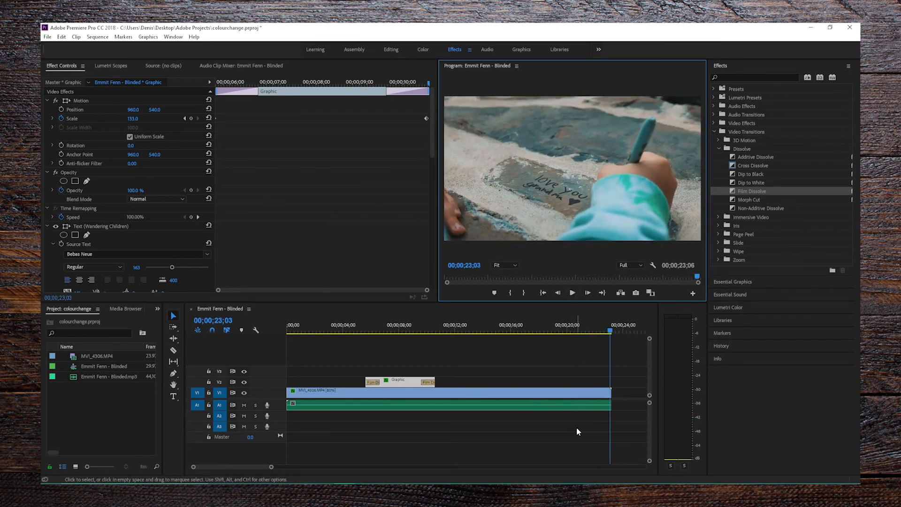